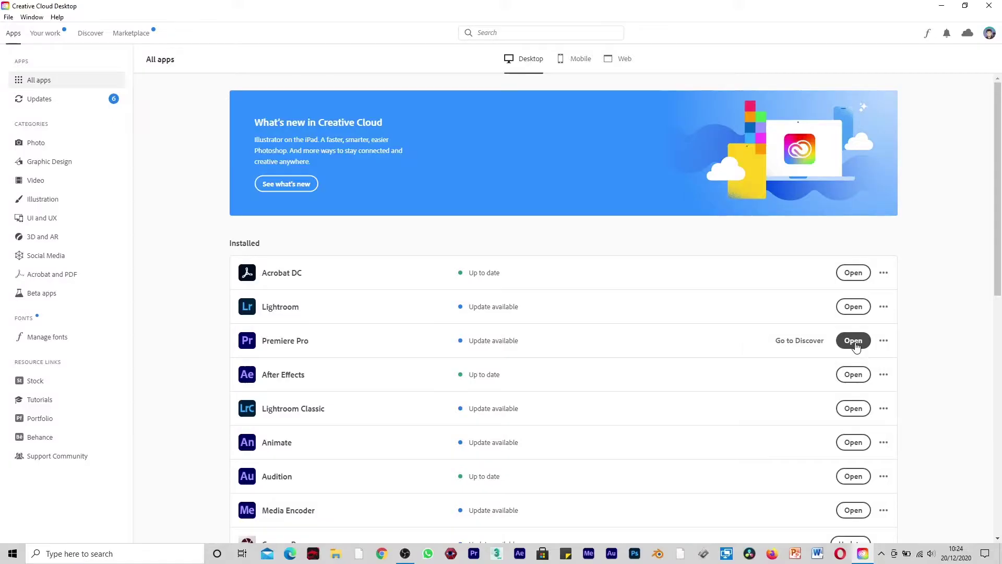
# Step: Launch Premiere Pro from Creative Cloud's installed apps to open the Effect Control project
pyautogui.click(854, 341)
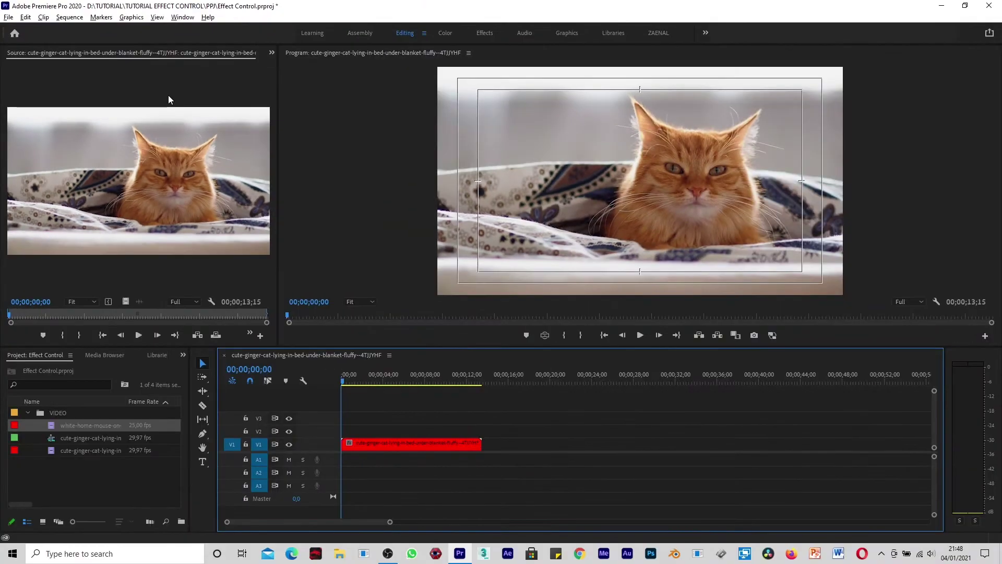
# Step: Show the Effect Controls panel in the upper-left frame (Shift+5)
pyautogui.click(181, 18)
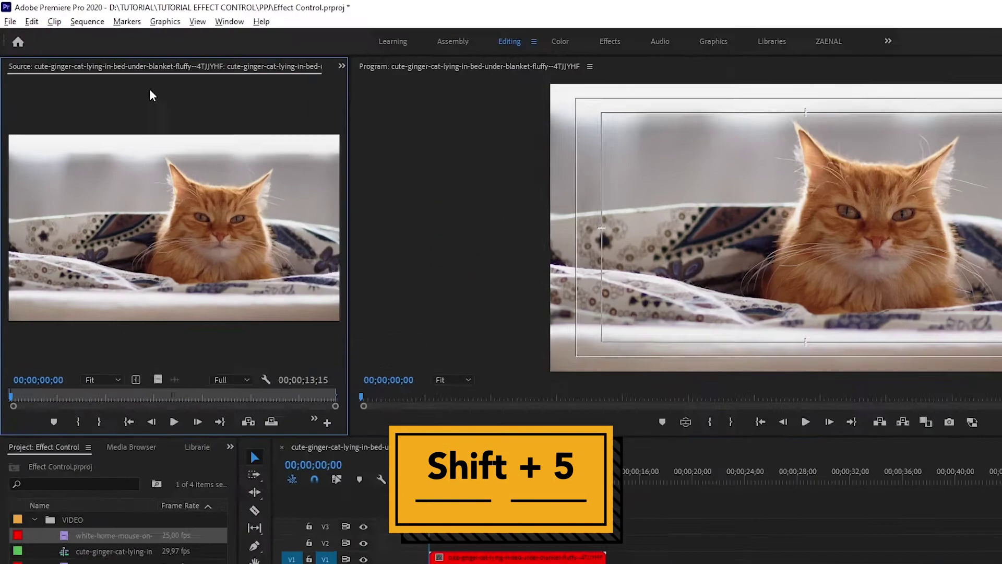
pyautogui.hotkey('shift', '5')
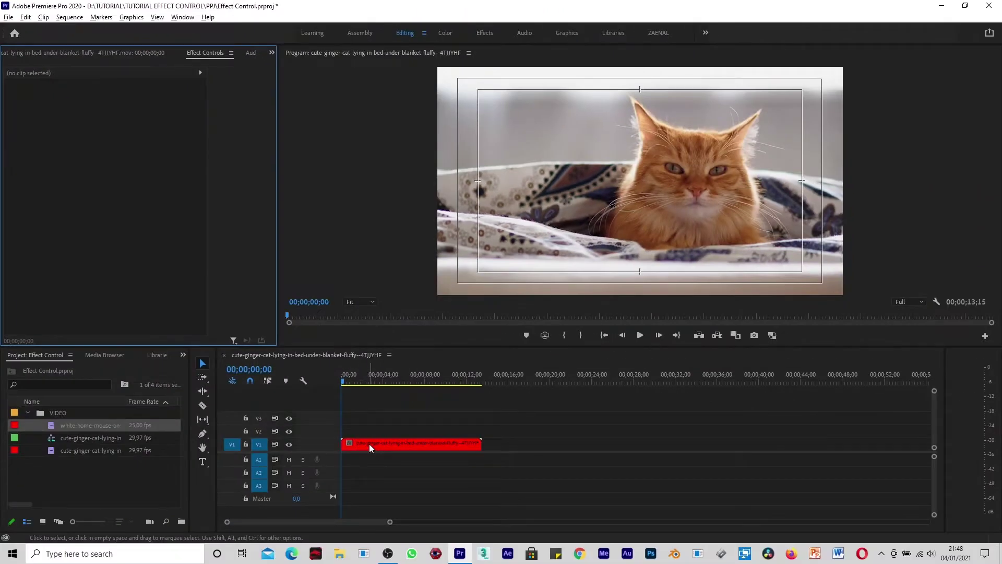
# Step: Select the V1 cat clip and review its Motion properties and expanded Opacity settings
pyautogui.click(375, 443)
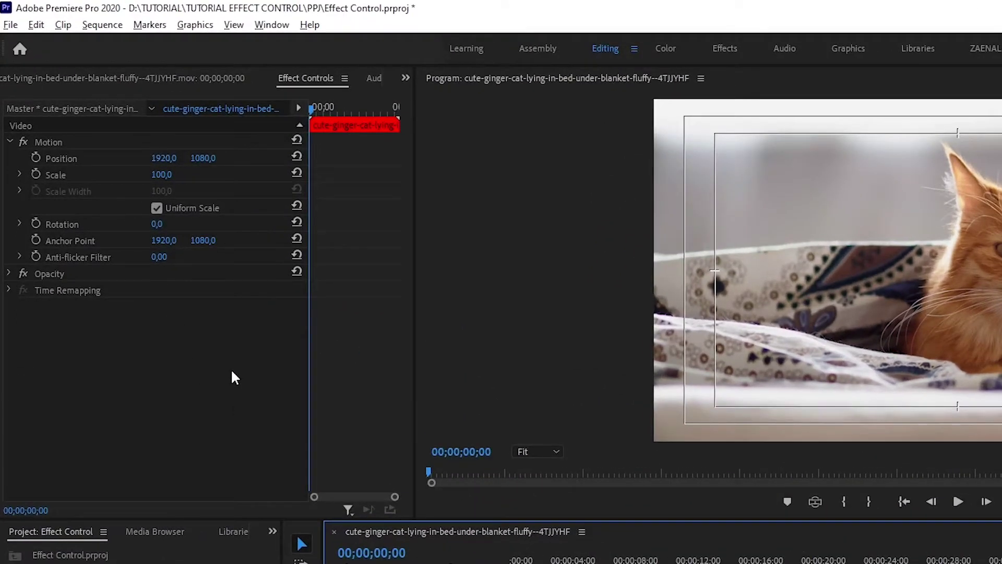
pyautogui.click(58, 142)
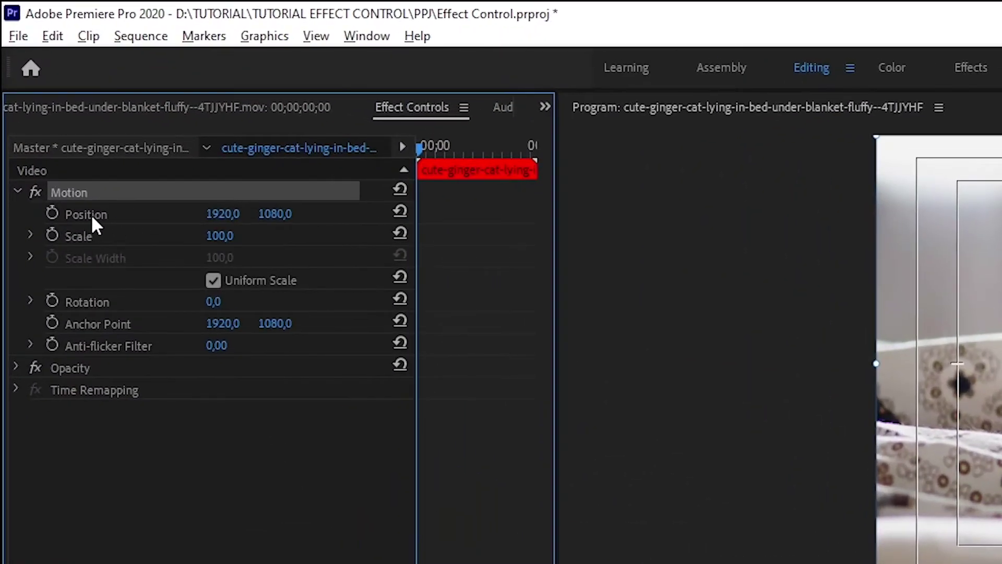
pyautogui.click(91, 214)
pyautogui.click(87, 236)
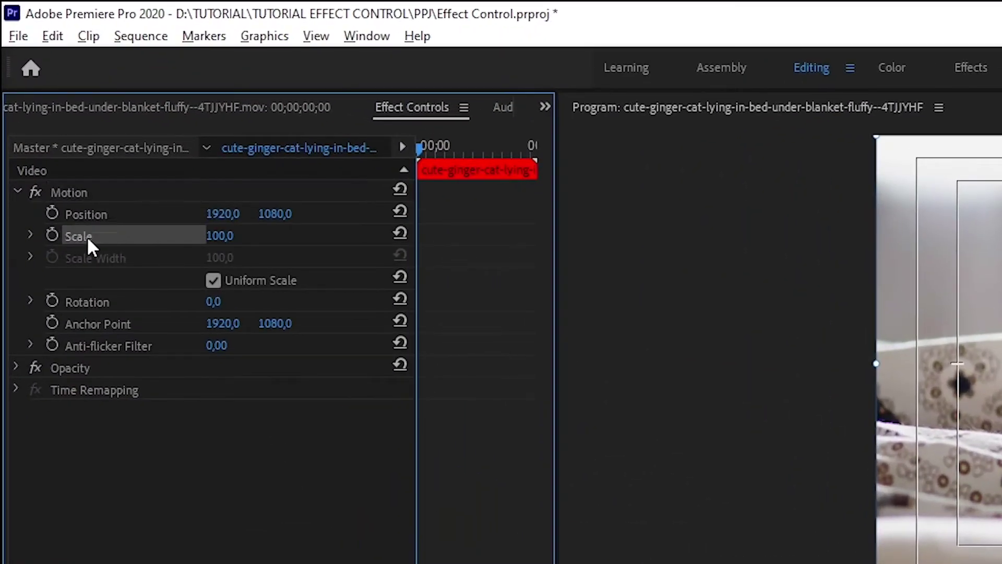
pyautogui.click(103, 301)
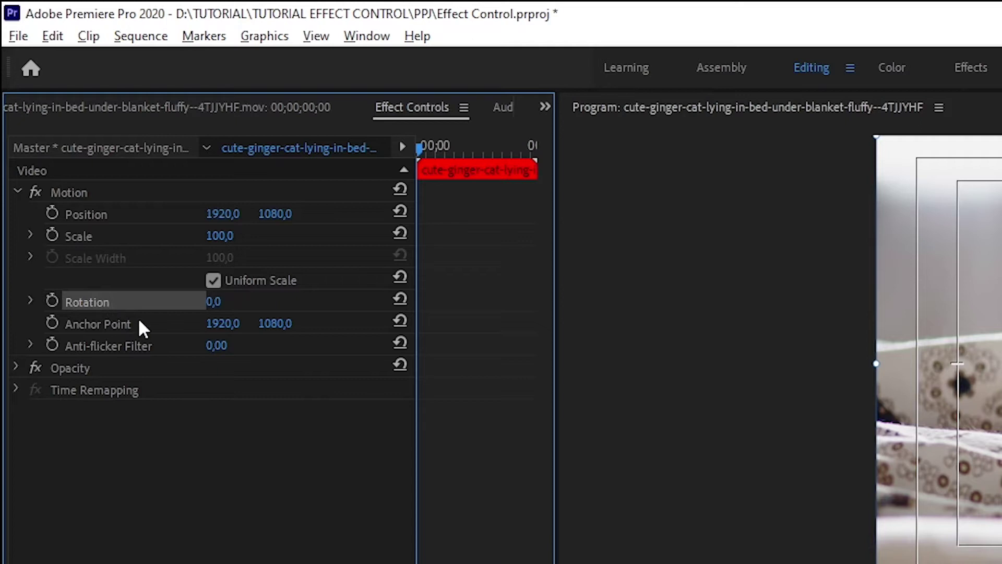
pyautogui.click(107, 330)
pyautogui.click(131, 347)
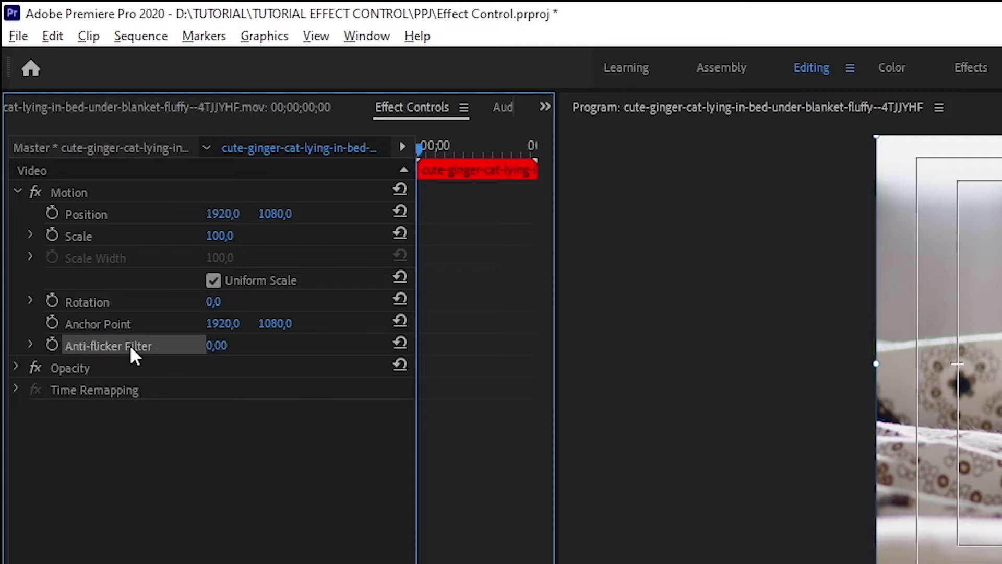
pyautogui.click(15, 368)
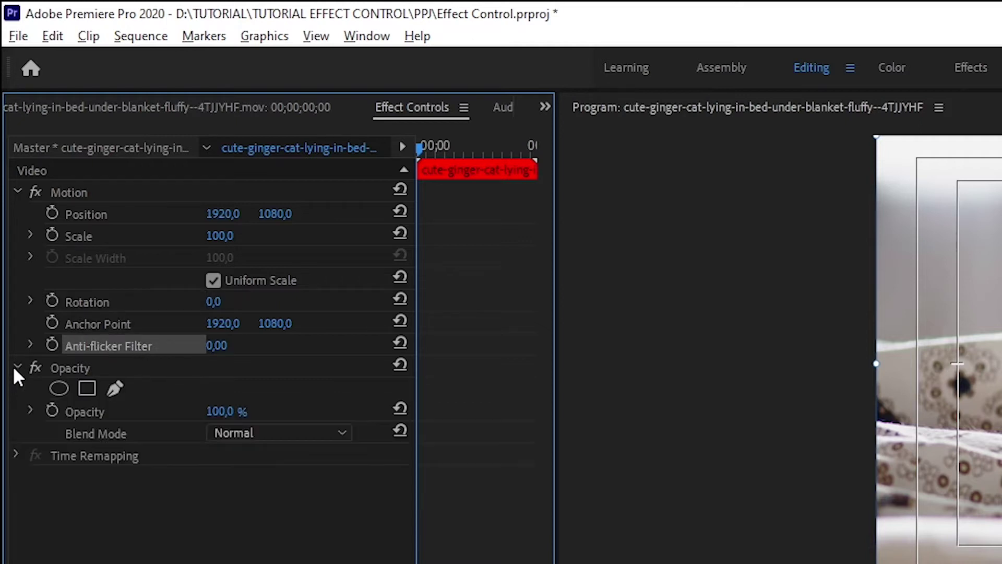
pyautogui.click(89, 214)
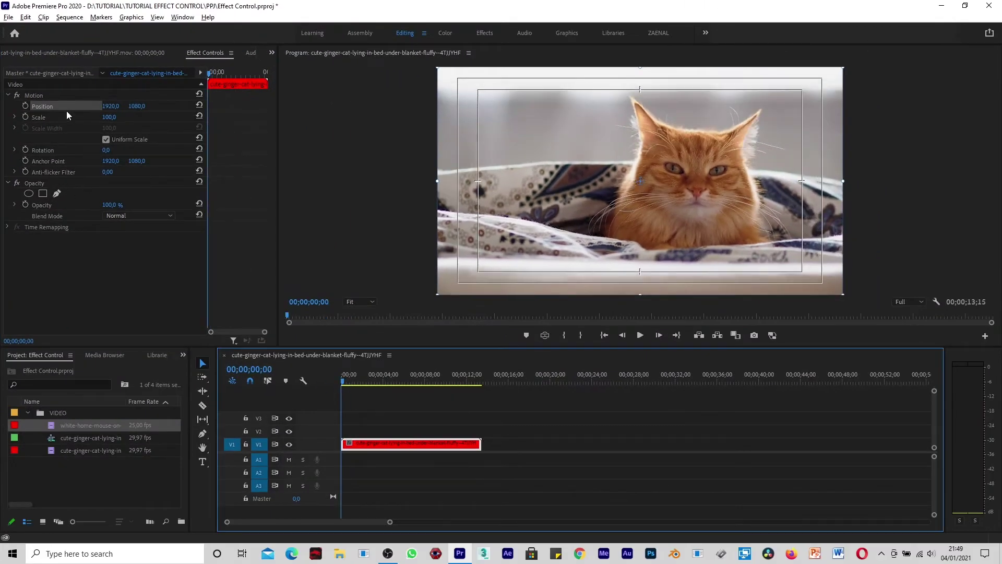
pyautogui.click(41, 97)
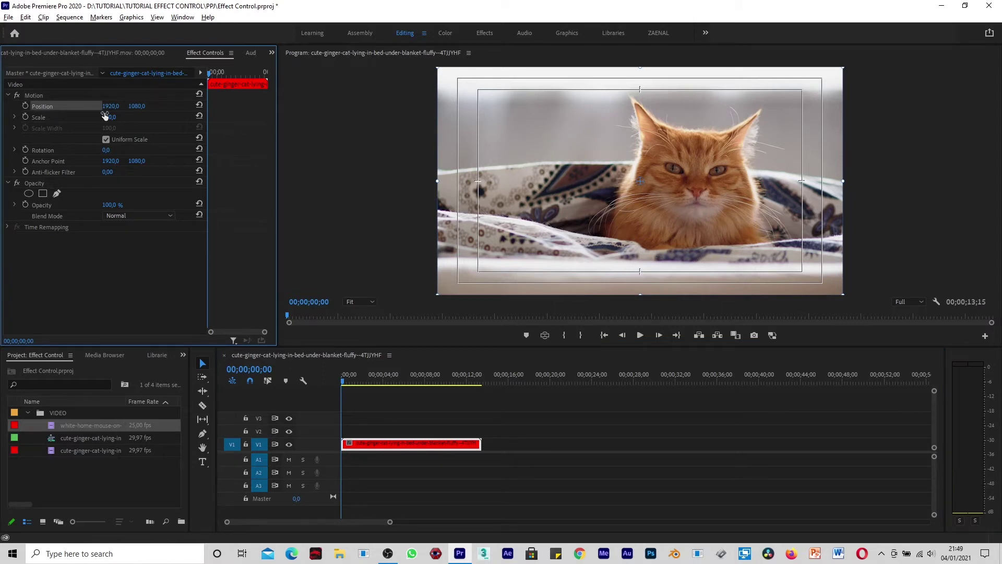
pyautogui.moveTo(111, 106); pyautogui.dragTo(561, 106)
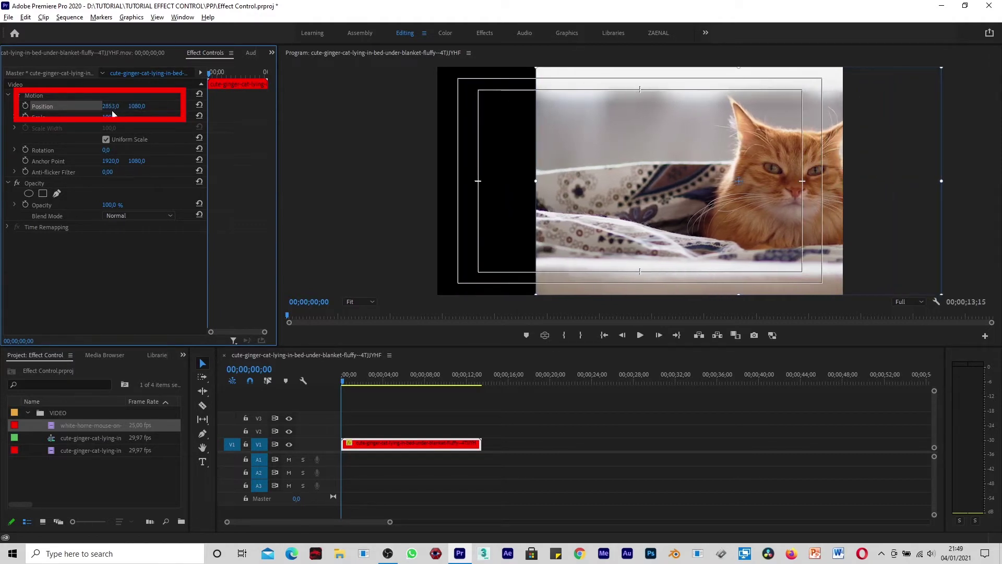
pyautogui.moveTo(110, 106); pyautogui.dragTo(3, 106)
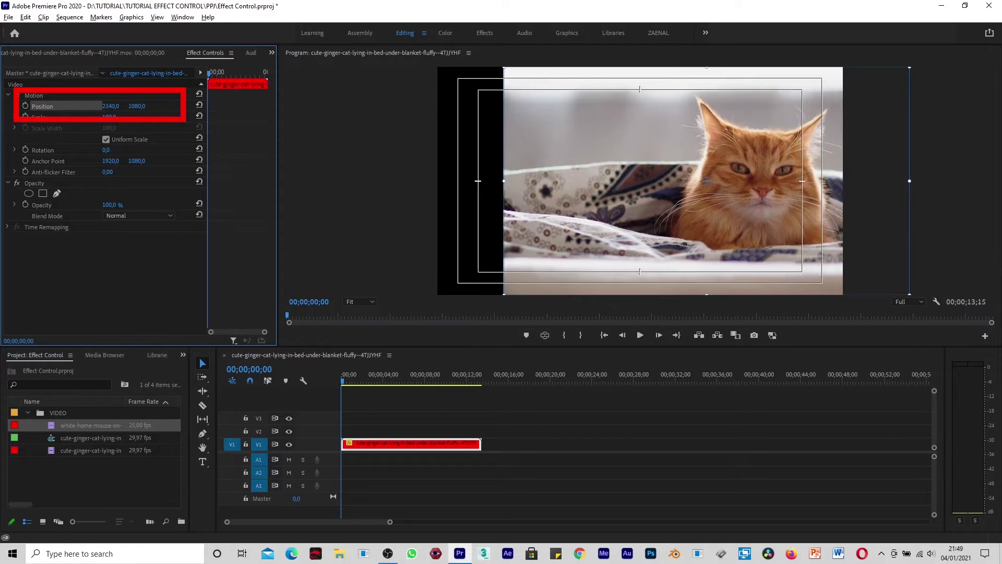
pyautogui.moveTo(113, 106); pyautogui.dragTo(17, 106)
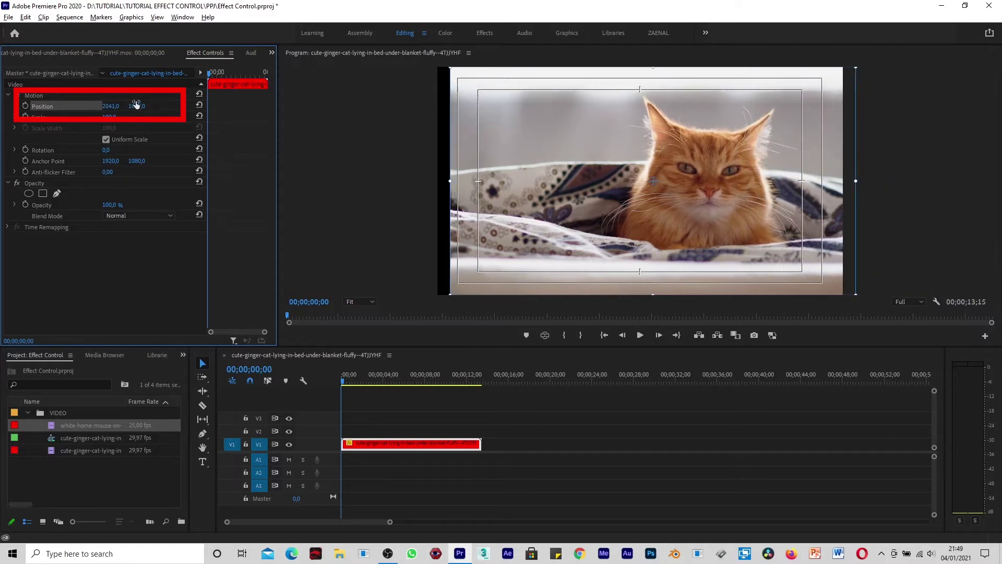
pyautogui.moveTo(114, 106); pyautogui.dragTo(192, 110)
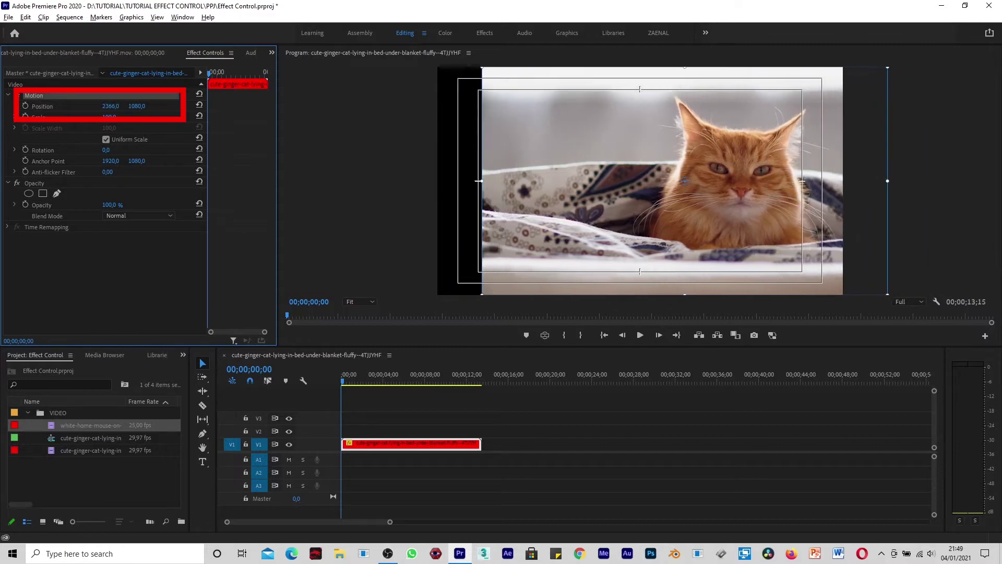
pyautogui.click(199, 106)
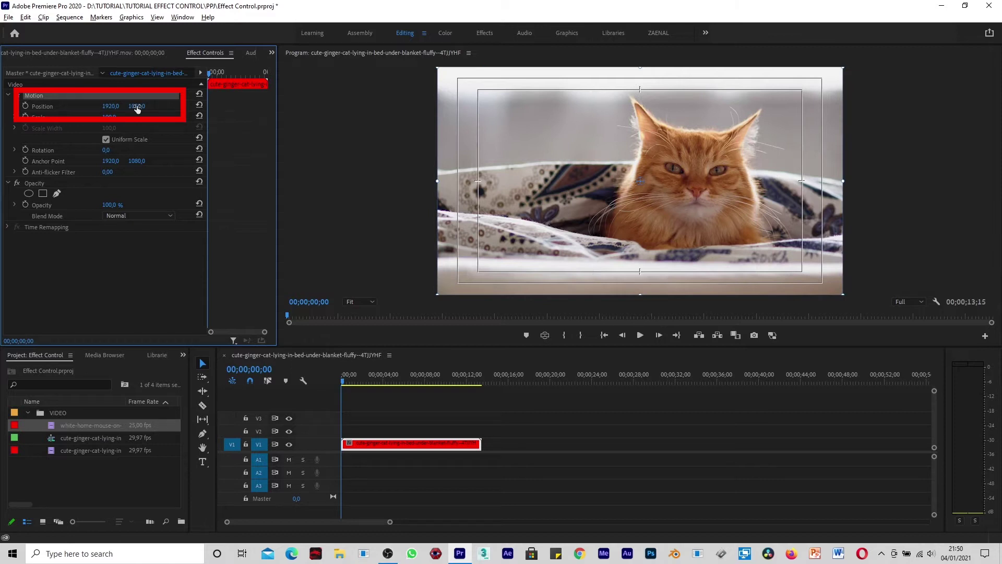
pyautogui.moveTo(136, 106); pyautogui.dragTo(206, 106)
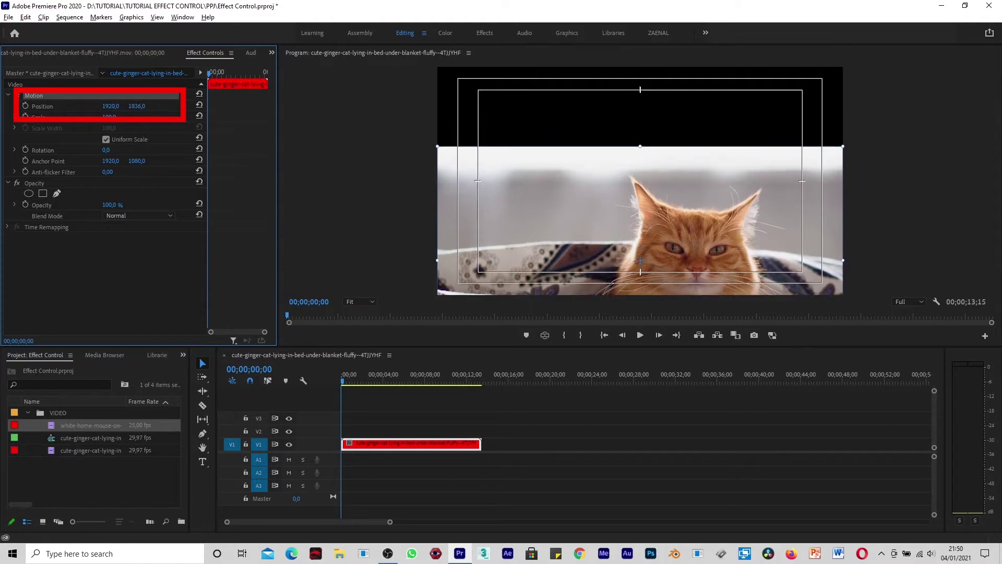
pyautogui.moveTo(136, 106); pyautogui.dragTo(34, 106)
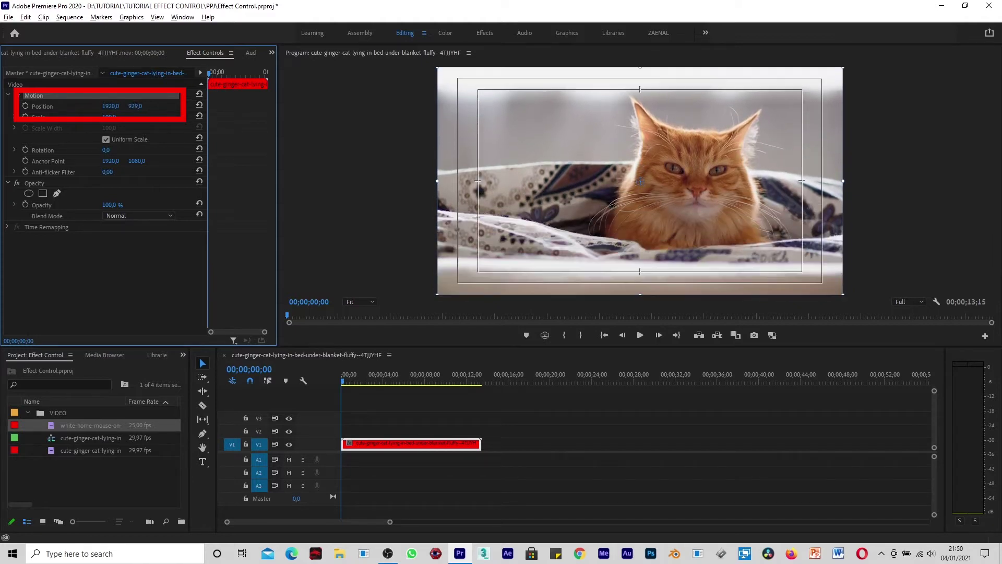
pyautogui.moveTo(137, 106)
pyautogui.mouseDown()
pyautogui.moveTo(172, 106)
pyautogui.moveTo(126, 106)
pyautogui.moveTo(152, 108)
pyautogui.mouseUp()
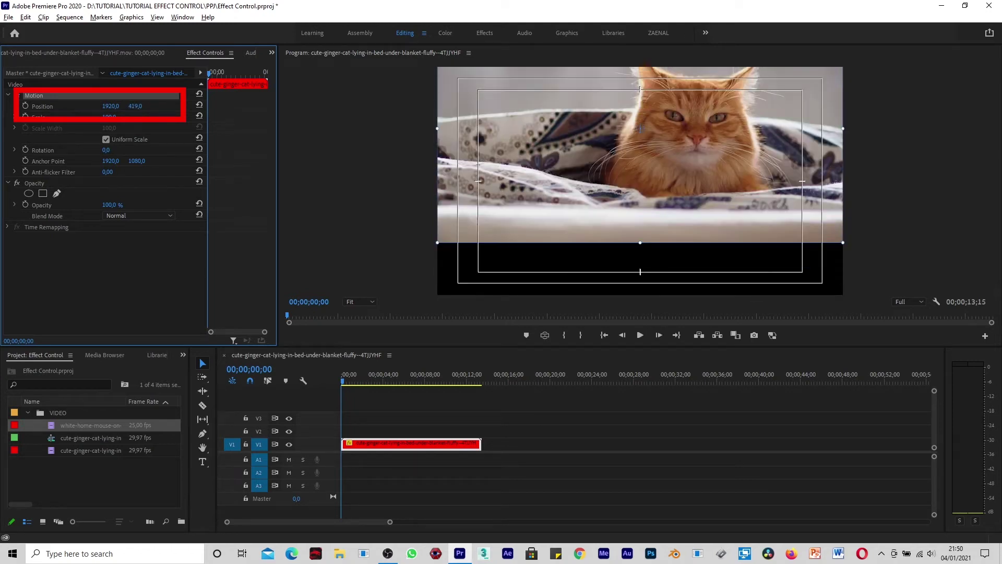
pyautogui.click(199, 105)
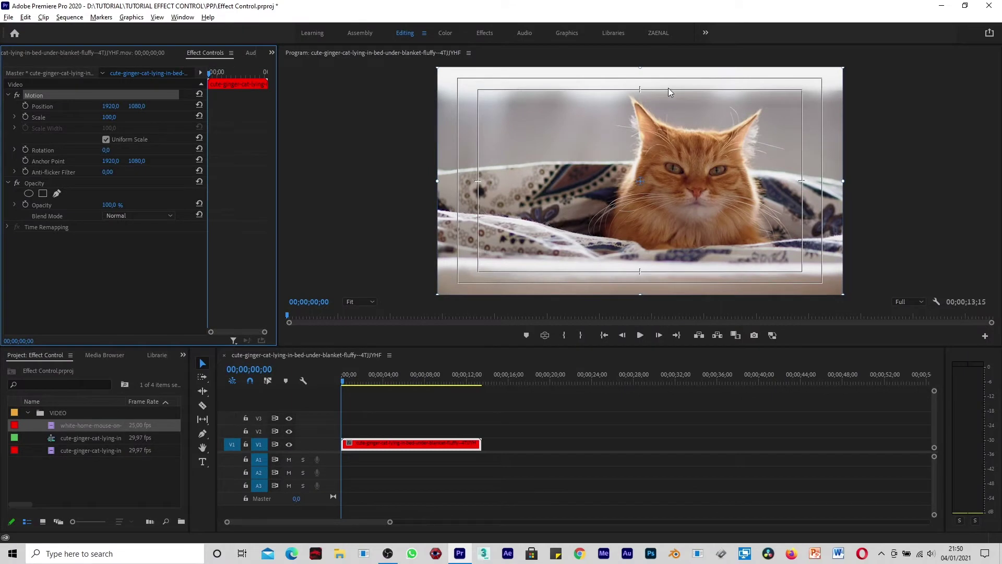
# Step: Scale the cat clip to 200 and shift the enlarged image sideways
pyautogui.click(111, 119)
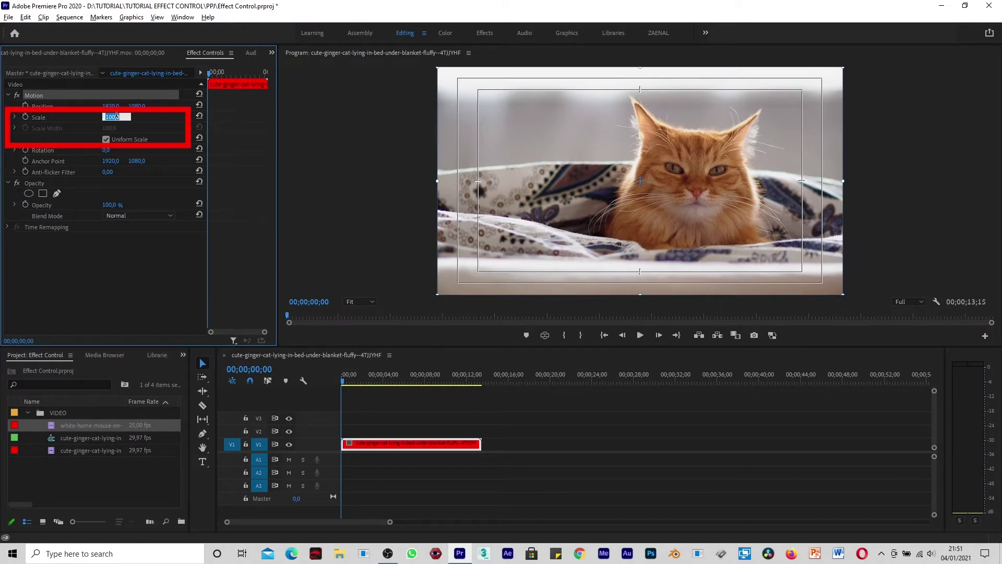
pyautogui.write('2')
pyautogui.press('Return')
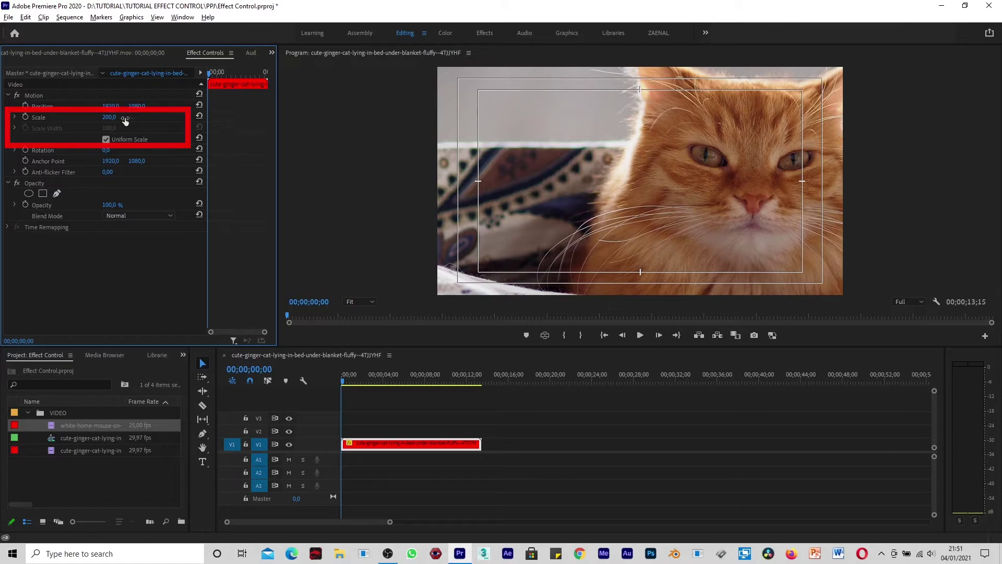
pyautogui.moveTo(110, 106); pyautogui.dragTo(31, 106)
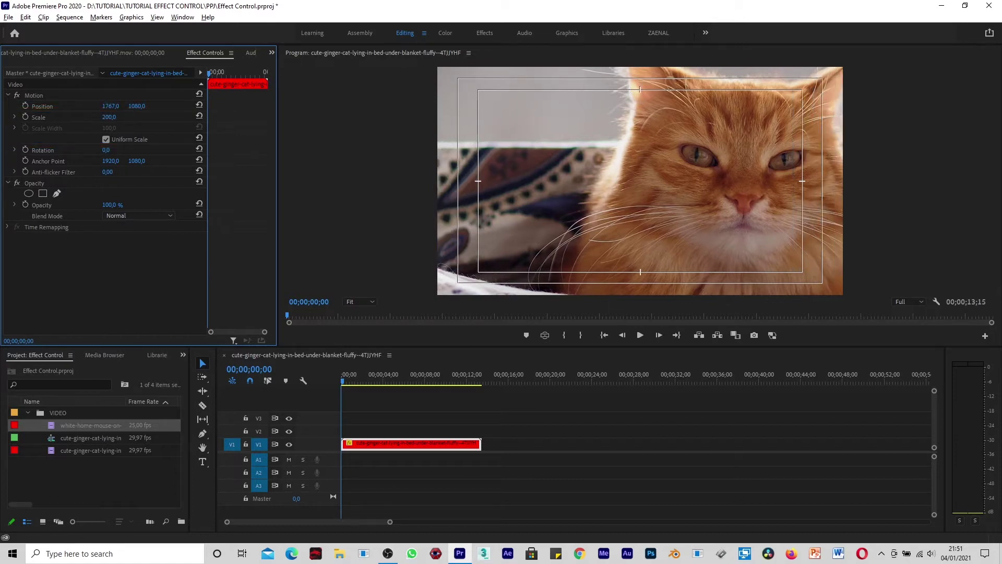
pyautogui.moveTo(110, 107); pyautogui.dragTo(114, 106)
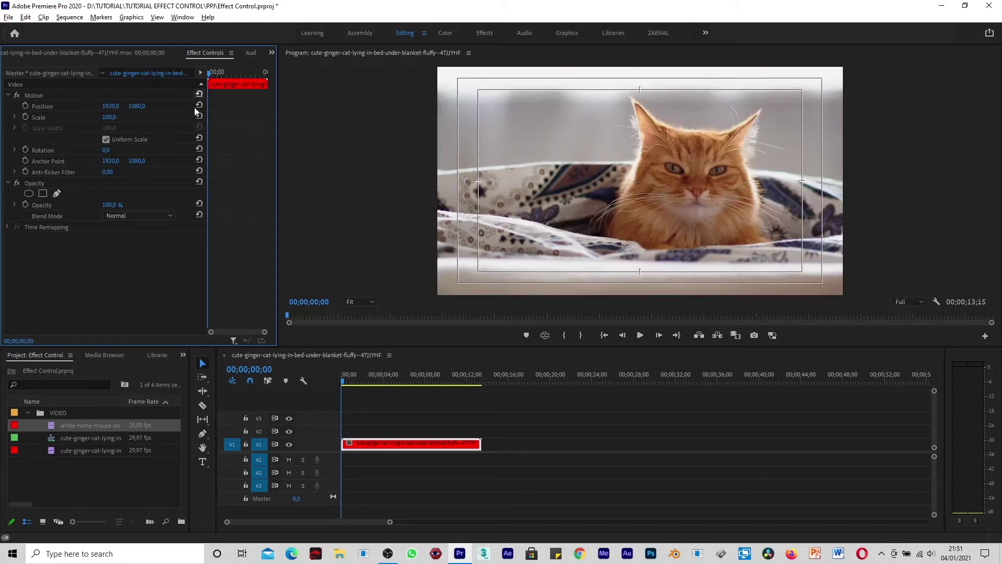
# Step: Reset the cat clip's scale to 100 and save the project
pyautogui.moveTo(109, 117)
pyautogui.mouseDown()
pyautogui.moveTo(85, 117)
pyautogui.moveTo(118, 117)
pyautogui.mouseUp()
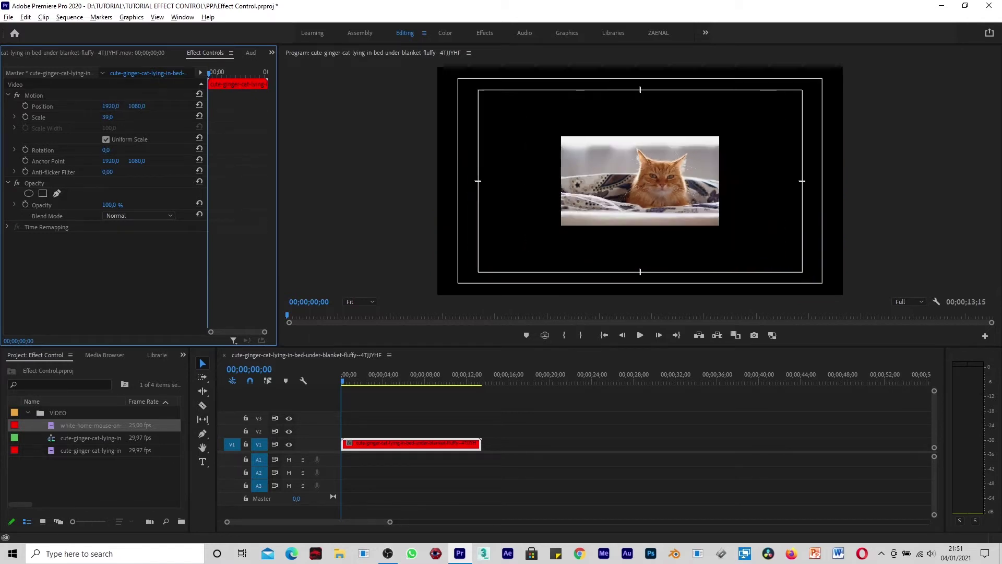
pyautogui.click(199, 94)
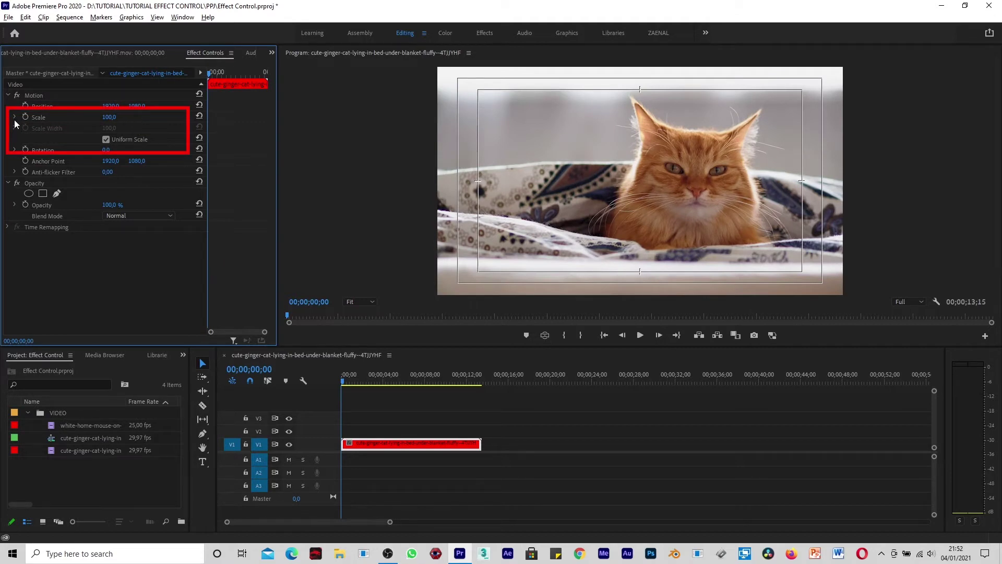
pyautogui.hotkey('ctrl', 's')
# Step: Test separate Scale Width and Height, then re-enable Uniform Scale at 90
pyautogui.click(106, 140)
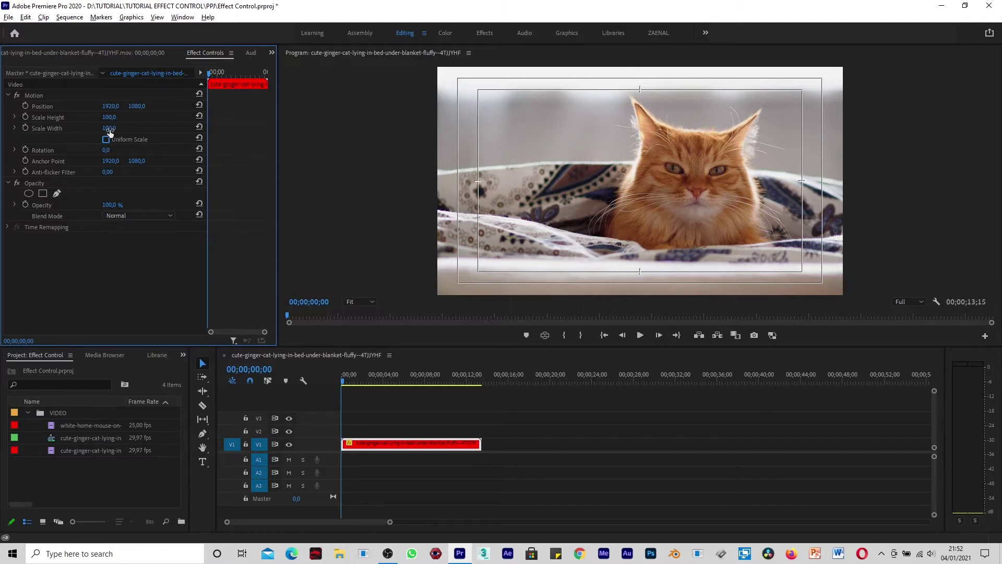
pyautogui.moveTo(111, 129); pyautogui.dragTo(116, 129)
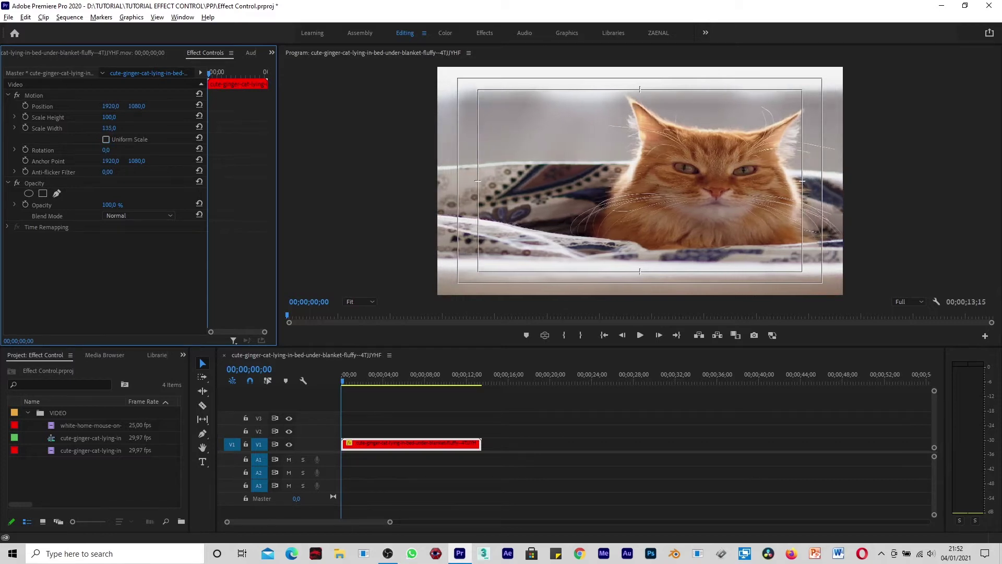
pyautogui.click(111, 128)
pyautogui.write('100')
pyautogui.press('Return')
pyautogui.moveTo(110, 119); pyautogui.dragTo(117, 118)
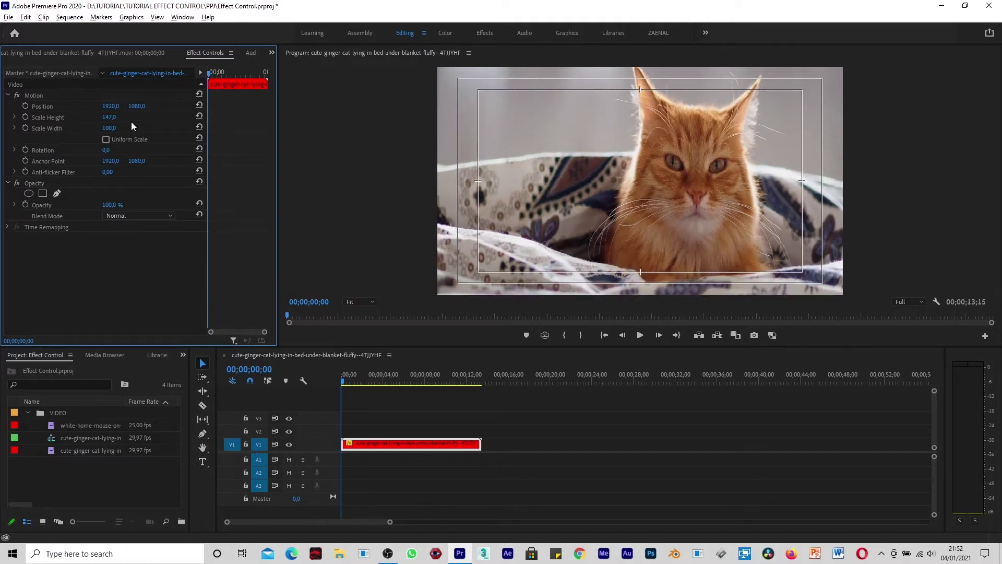
pyautogui.click(107, 141)
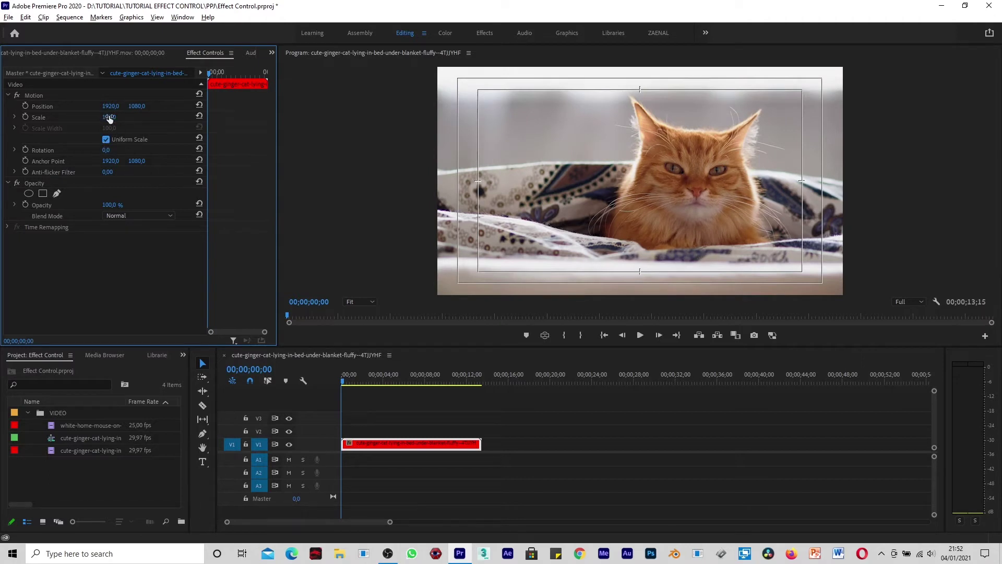
pyautogui.moveTo(111, 120)
pyautogui.mouseDown()
pyautogui.moveTo(134, 120)
pyautogui.moveTo(88, 117)
pyautogui.moveTo(109, 117)
pyautogui.mouseUp()
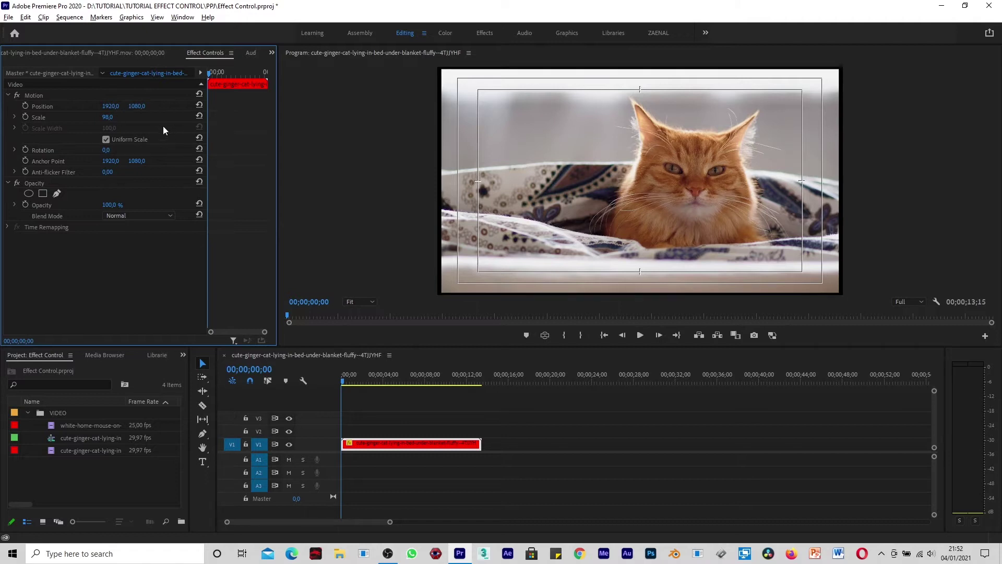
# Step: Try 115 scale and a tilt, then reset Rotation and Motion to 100 scale
pyautogui.moveTo(108, 116); pyautogui.dragTo(116, 117)
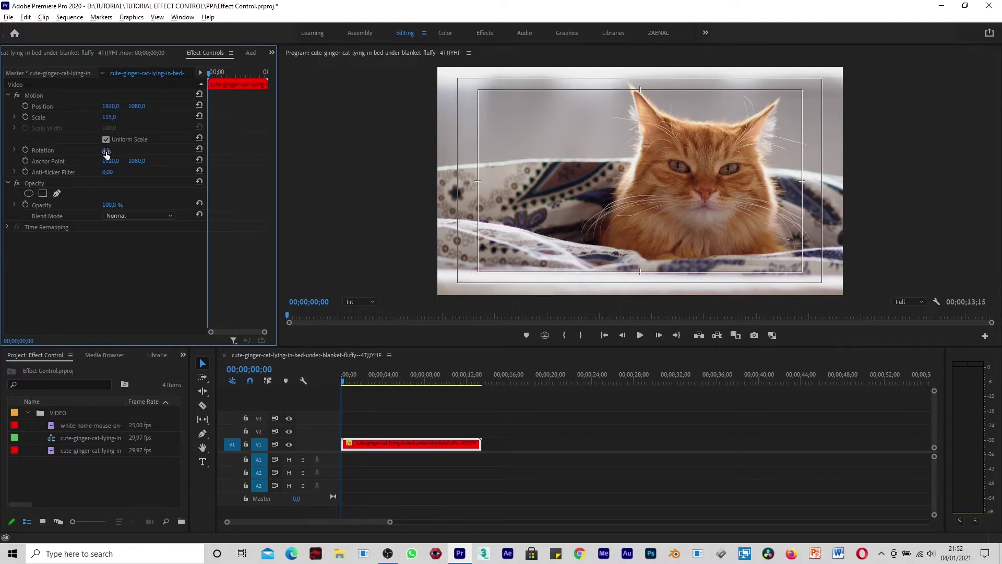
pyautogui.moveTo(106, 150)
pyautogui.mouseDown()
pyautogui.moveTo(96, 150)
pyautogui.moveTo(140, 148)
pyautogui.mouseUp()
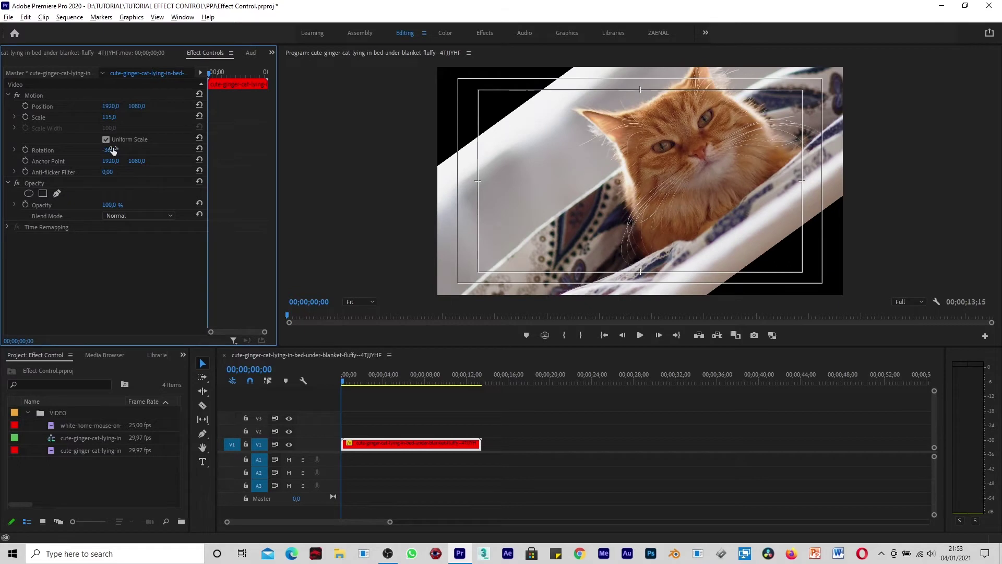
pyautogui.click(199, 148)
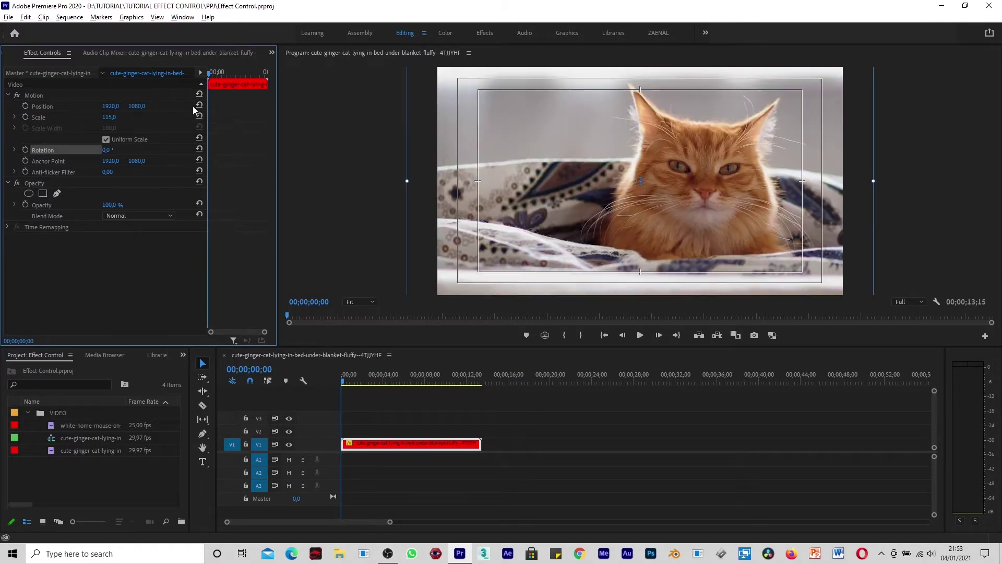
pyautogui.click(200, 94)
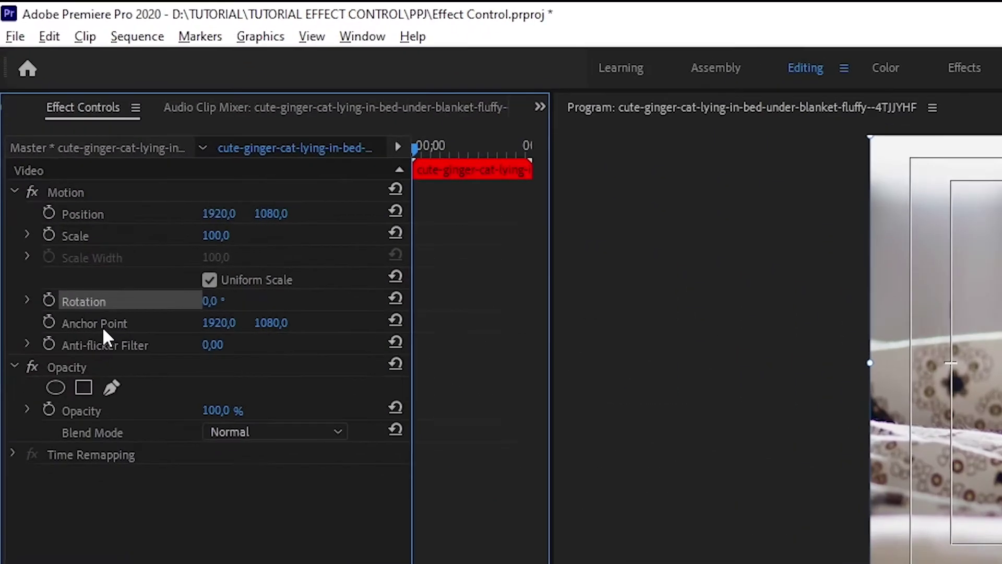
pyautogui.click(52, 162)
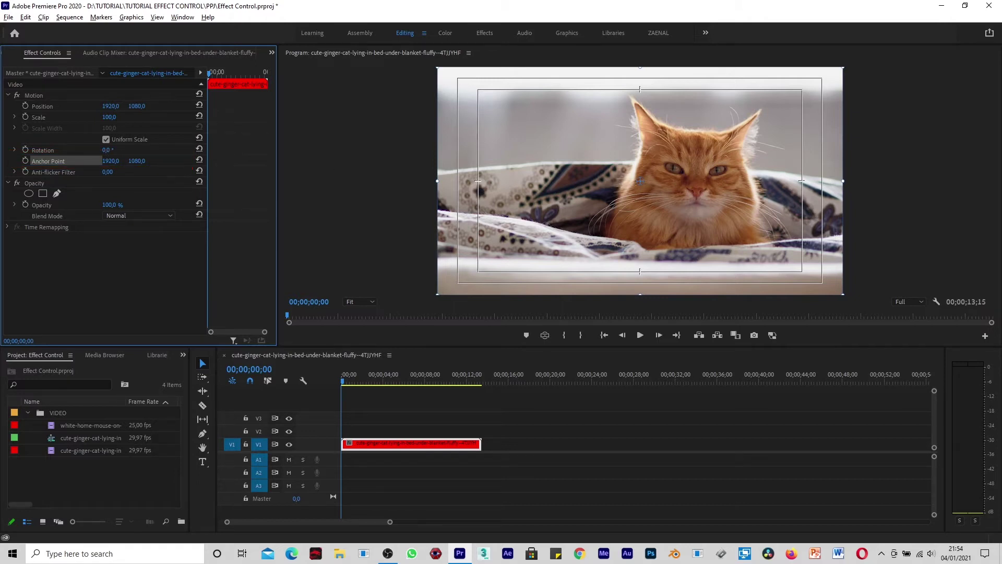
# Step: Set the cat clip's Rotation back to 0 degrees
pyautogui.moveTo(108, 150); pyautogui.dragTo(114, 150)
pyautogui.click(109, 150)
pyautogui.write('0')
pyautogui.press('Return')
# Step: Move the anchor point to the top-left corner and rotate the image to 9°
pyautogui.moveTo(636, 177); pyautogui.dragTo(439, 70)
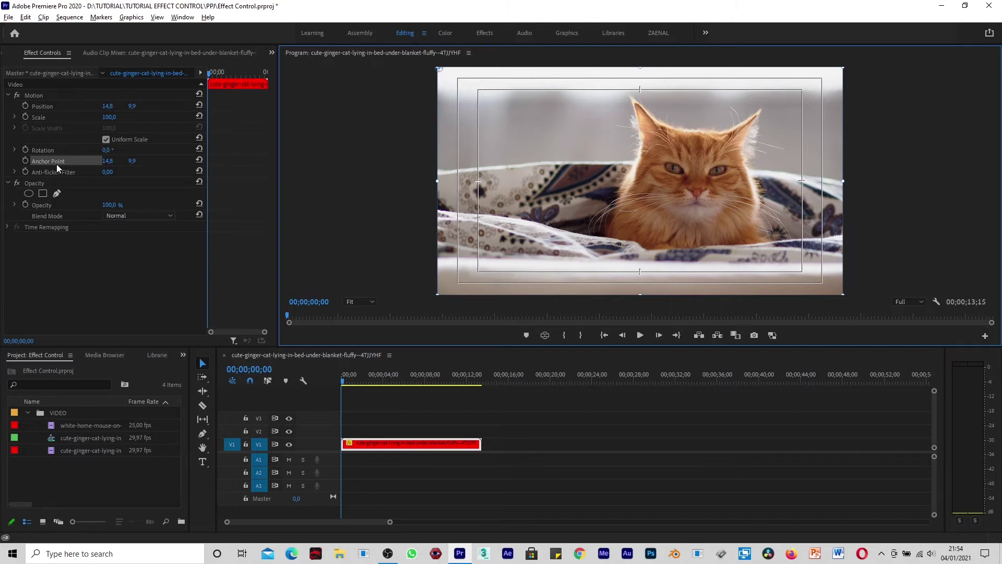
pyautogui.moveTo(106, 151)
pyautogui.mouseDown()
pyautogui.moveTo(139, 152)
pyautogui.moveTo(80, 151)
pyautogui.mouseUp()
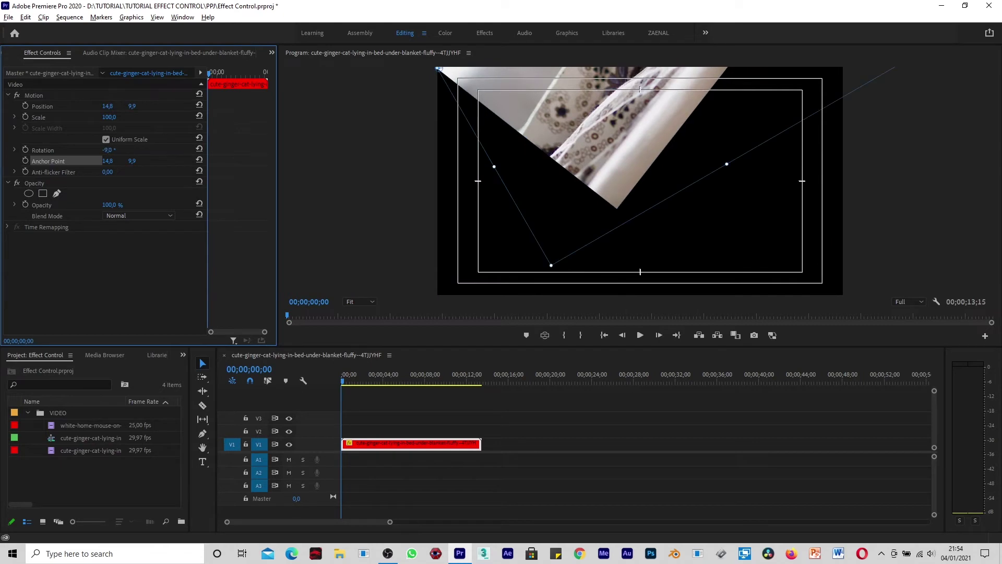
pyautogui.moveTo(80, 151)
pyautogui.mouseDown()
pyautogui.moveTo(142, 151)
pyautogui.moveTo(94, 152)
pyautogui.moveTo(114, 151)
pyautogui.mouseUp()
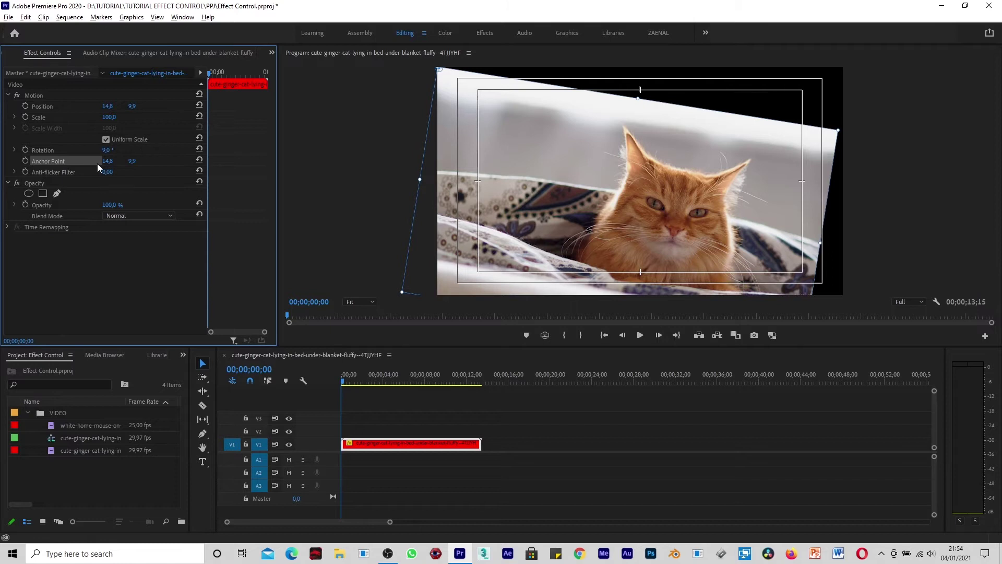
# Step: Reset the cat clip's Motion, then delete Mask (1) from the mouse clip's Opacity
pyautogui.click(199, 94)
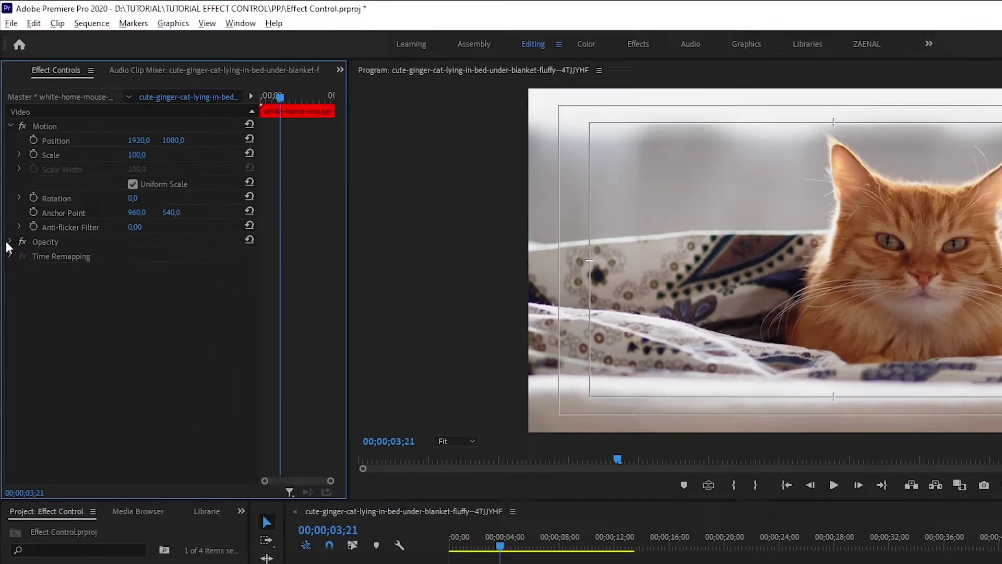
pyautogui.click(10, 242)
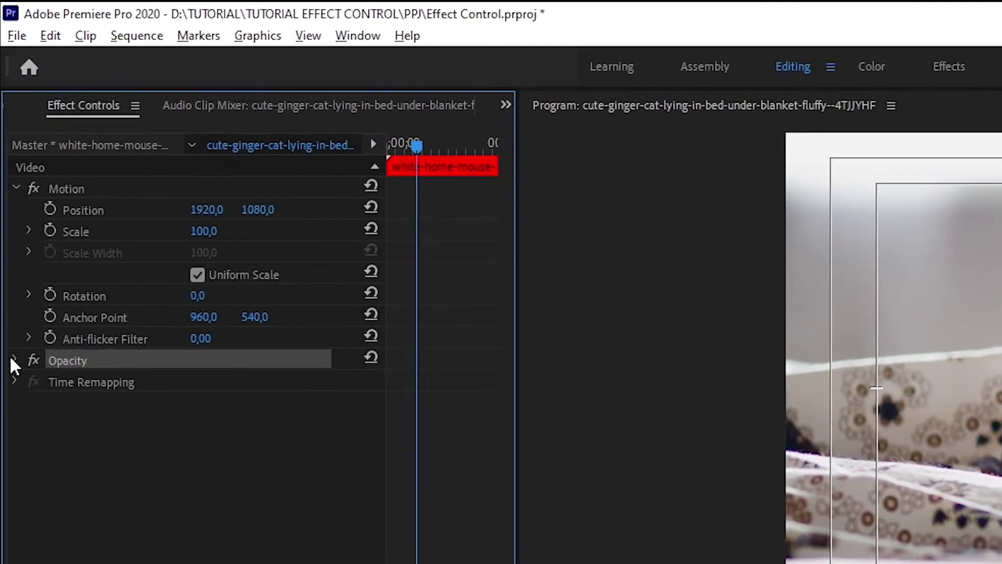
pyautogui.click(9, 242)
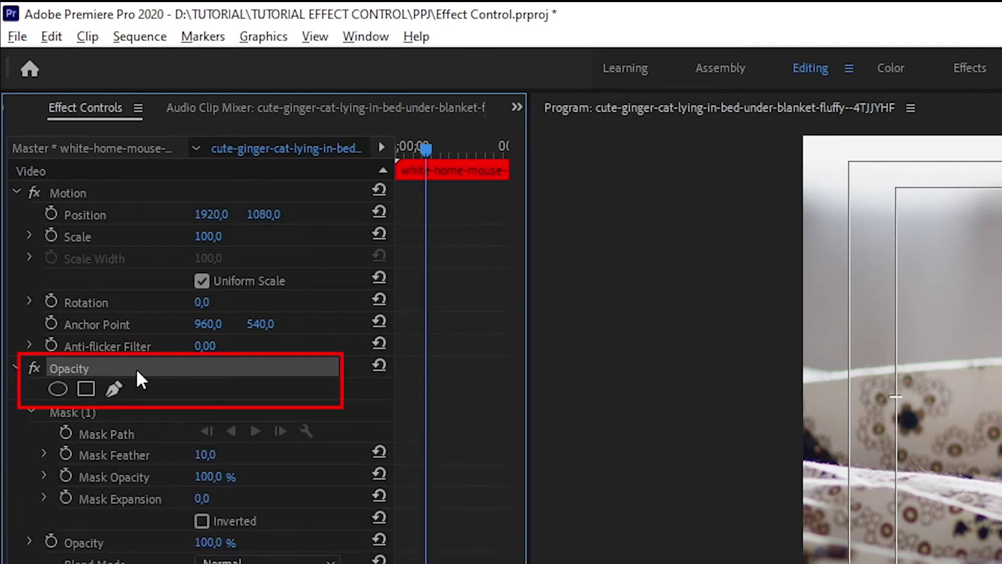
pyautogui.click(77, 415)
pyautogui.press('Delete')
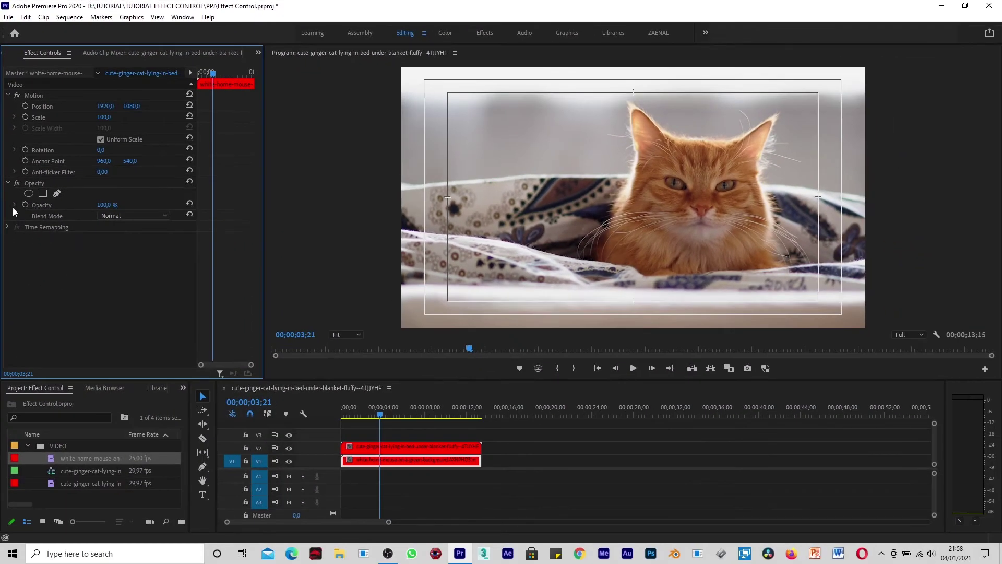
pyautogui.click(14, 205)
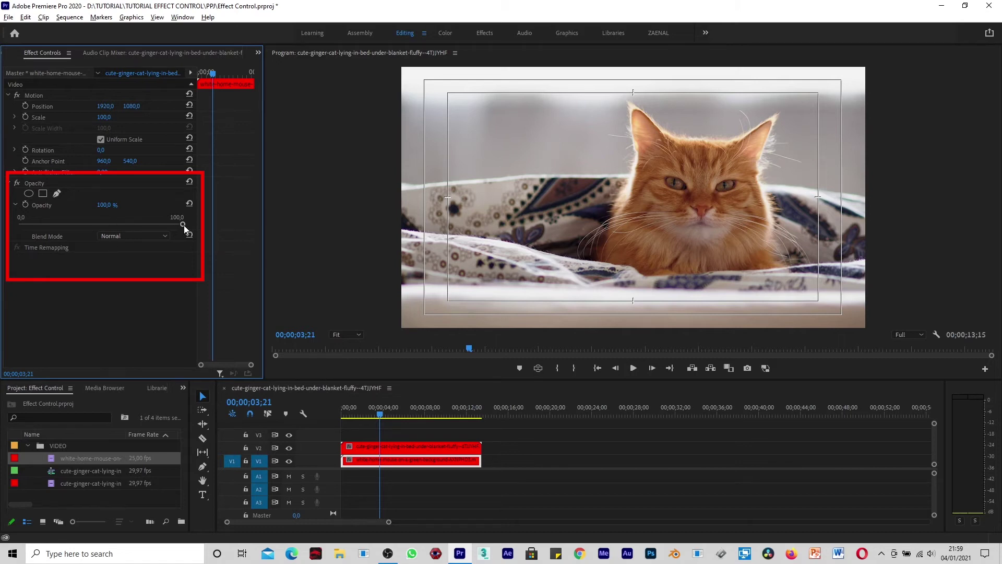
# Step: Test lowering opacity on the mouse clip, restore 100%, then try about 93% on the cat clip
pyautogui.moveTo(182, 225); pyautogui.dragTo(178, 226)
pyautogui.moveTo(110, 224); pyautogui.dragTo(264, 251)
pyautogui.click(373, 447)
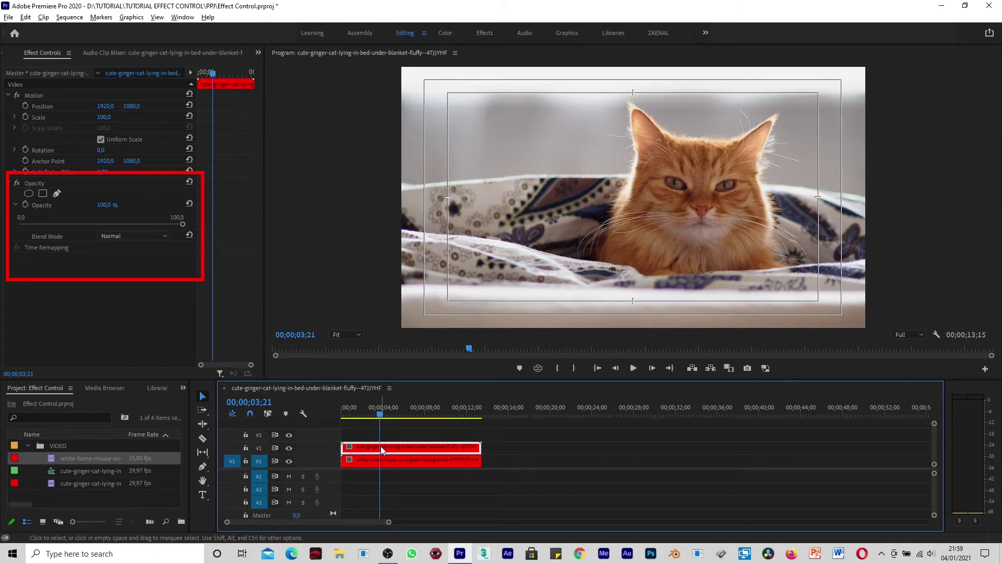
pyautogui.moveTo(182, 224)
pyautogui.mouseDown()
pyautogui.moveTo(98, 224)
pyautogui.moveTo(204, 220)
pyautogui.mouseUp()
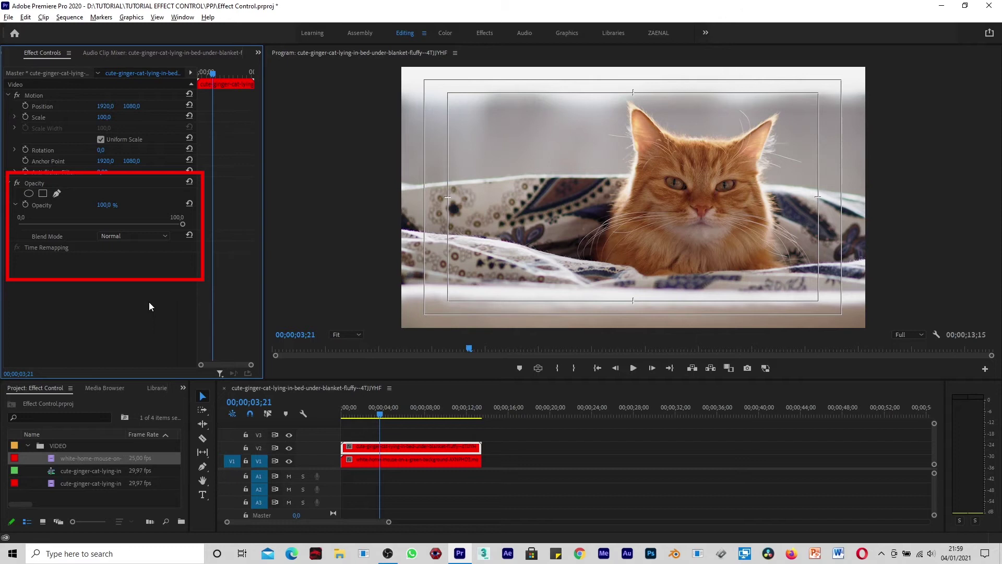
pyautogui.click(124, 237)
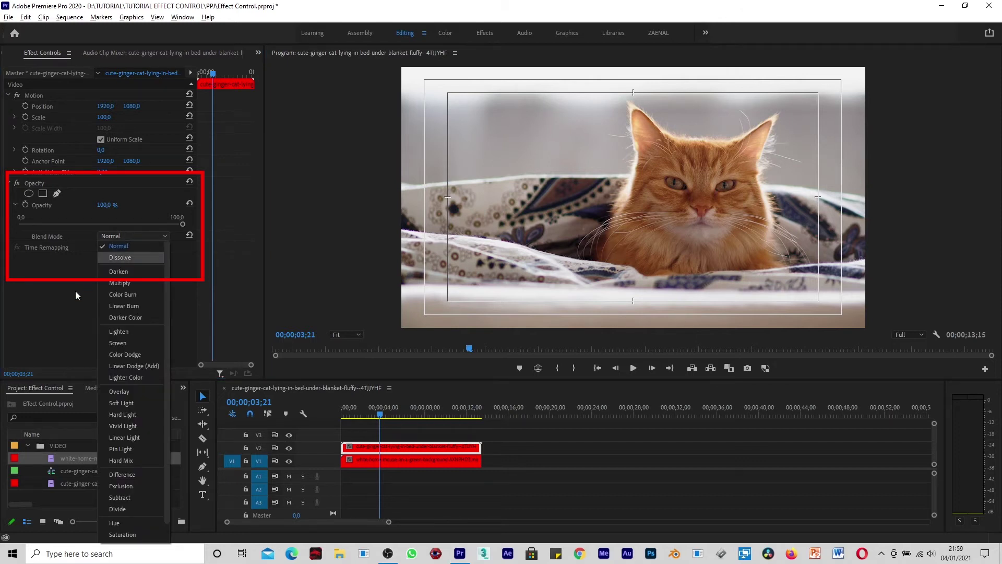
pyautogui.click(75, 290)
pyautogui.click(132, 237)
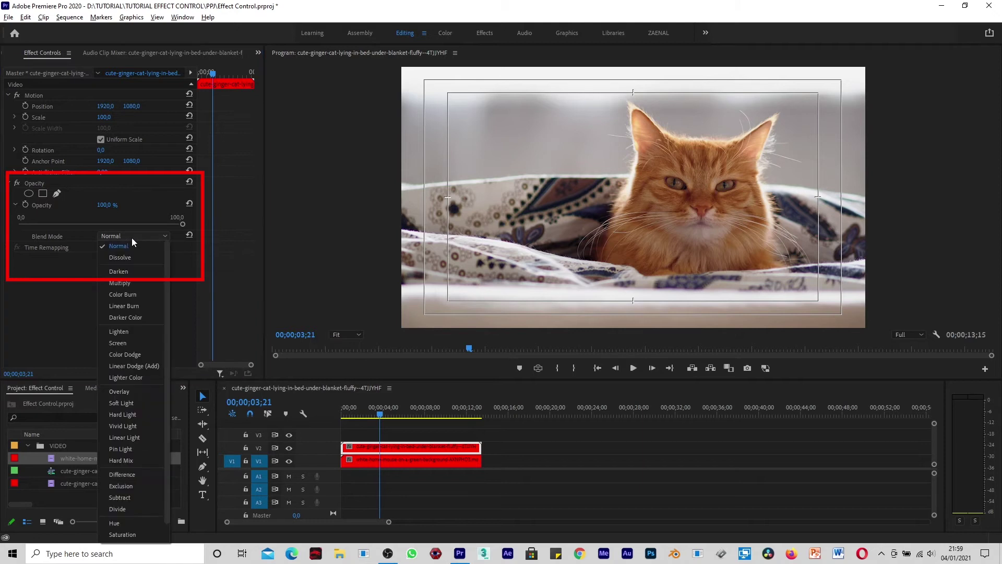
pyautogui.click(124, 282)
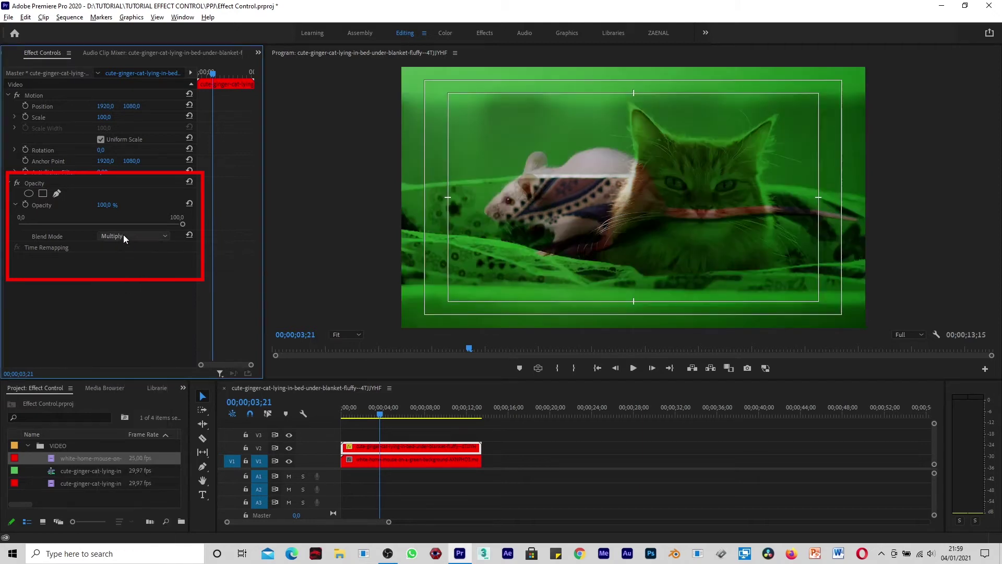
pyautogui.click(123, 236)
pyautogui.click(125, 291)
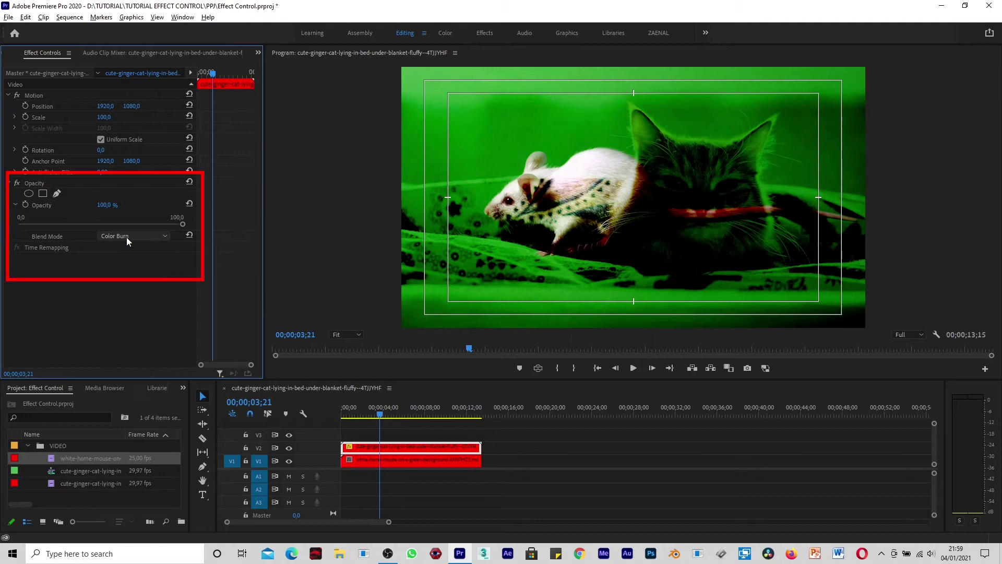
pyautogui.click(127, 237)
pyautogui.click(131, 309)
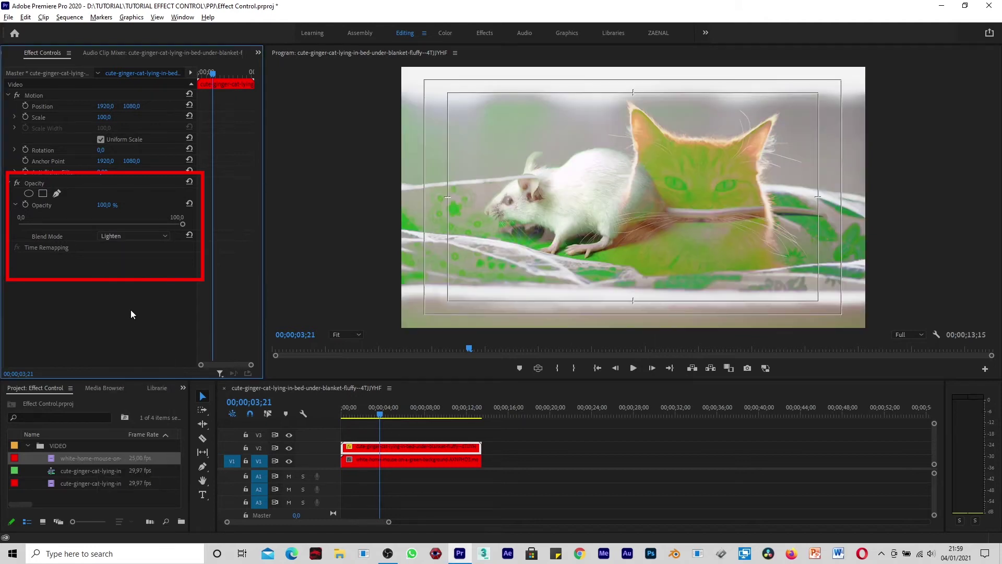
pyautogui.click(133, 235)
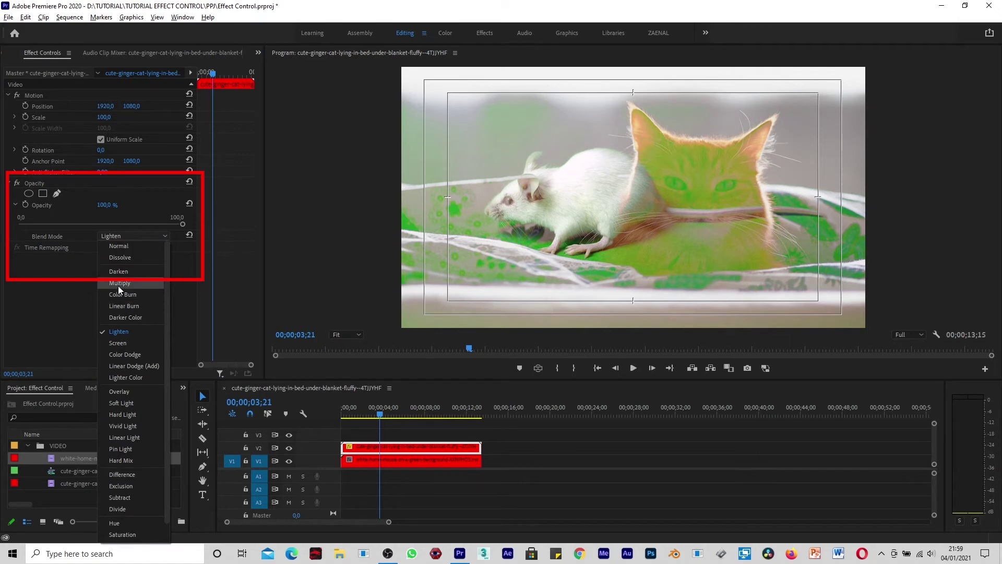
pyautogui.click(122, 246)
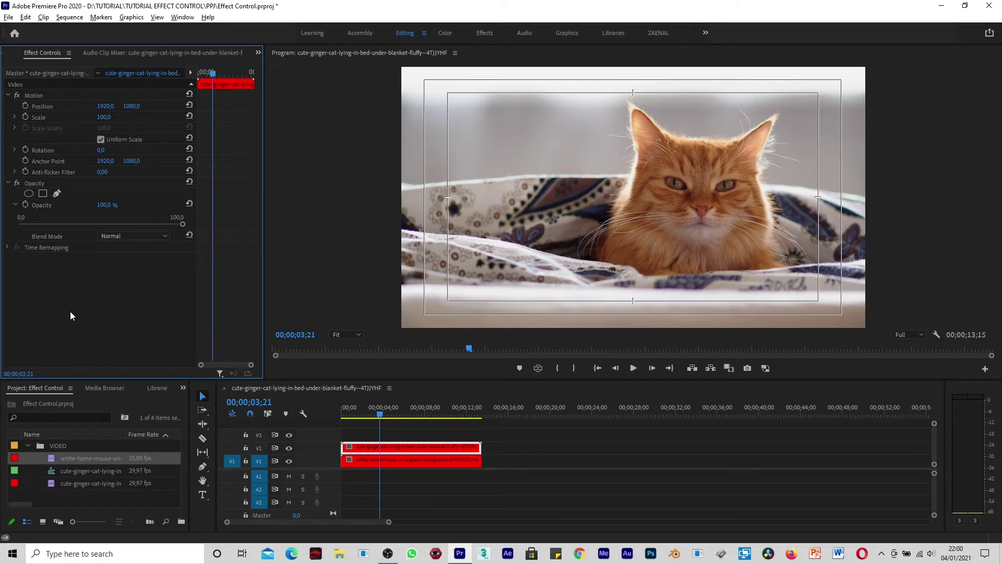
pyautogui.click(390, 424)
pyautogui.click(372, 459)
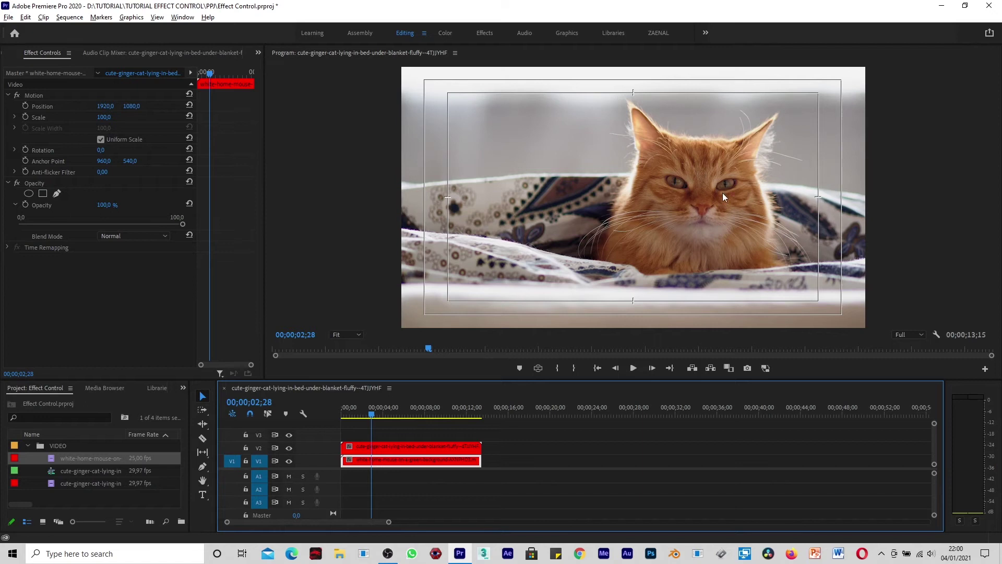
pyautogui.click(390, 448)
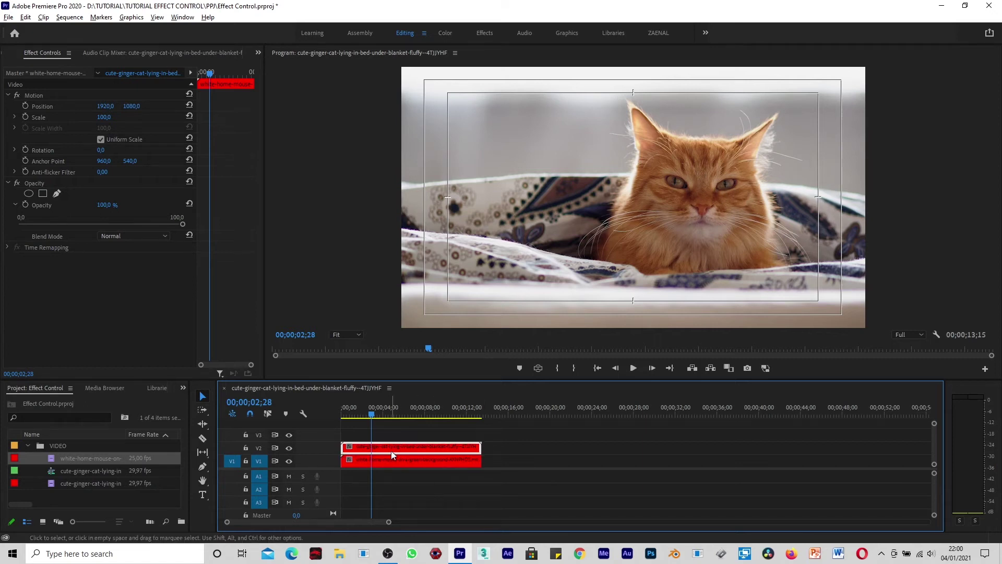
pyautogui.moveTo(104, 117); pyautogui.dragTo(156, 116)
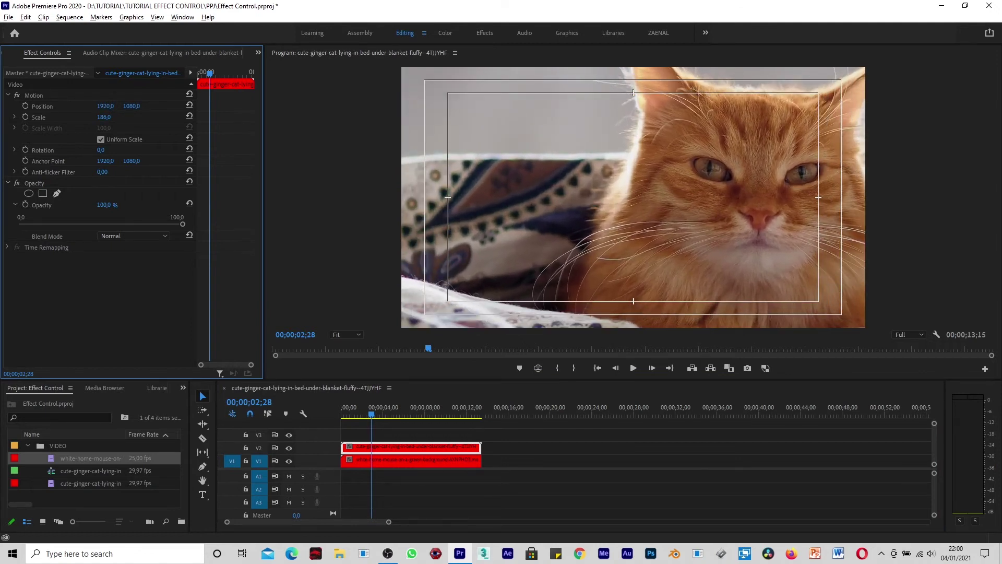
pyautogui.click(104, 117)
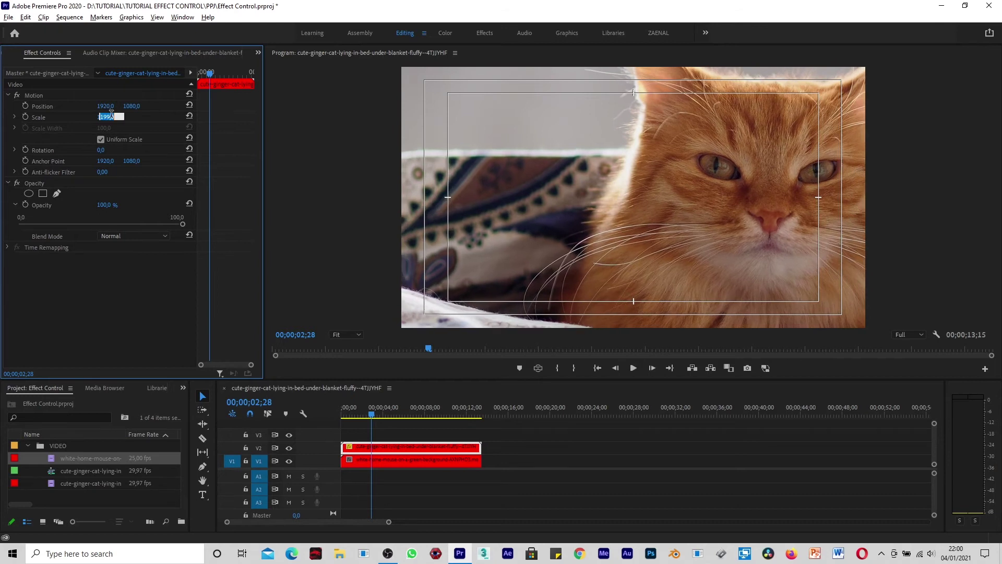
pyautogui.write('200')
pyautogui.press('Return')
pyautogui.moveTo(105, 106)
pyautogui.mouseDown()
pyautogui.moveTo(125, 128)
pyautogui.moveTo(109, 106)
pyautogui.mouseUp()
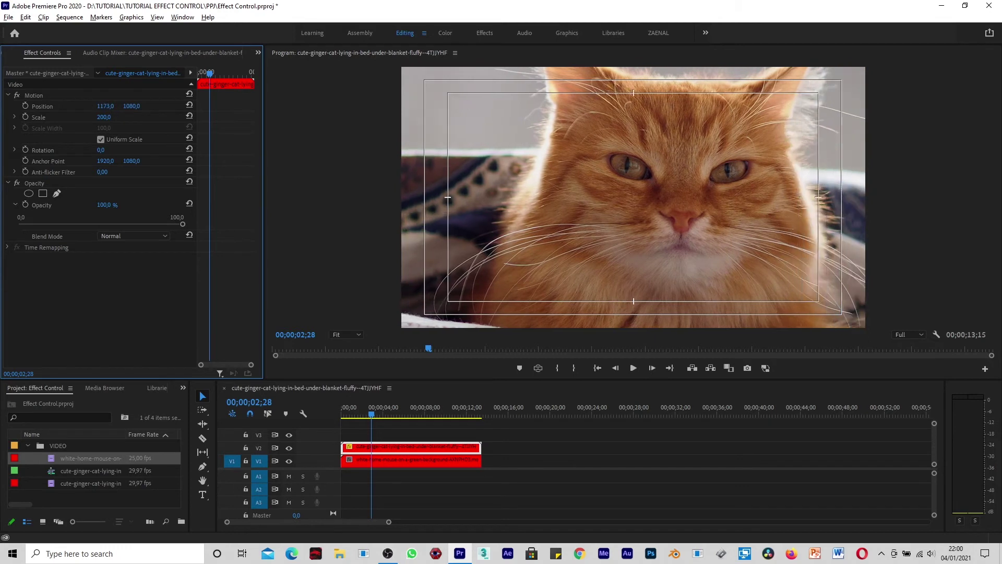
pyautogui.moveTo(131, 105)
pyautogui.mouseDown()
pyautogui.moveTo(153, 115)
pyautogui.moveTo(101, 106)
pyautogui.mouseUp()
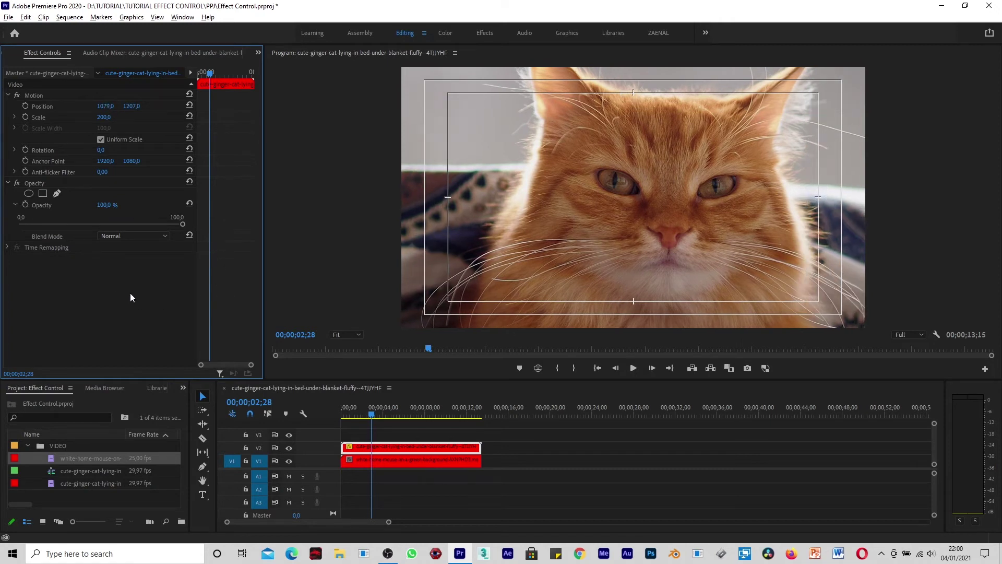
pyautogui.click(189, 95)
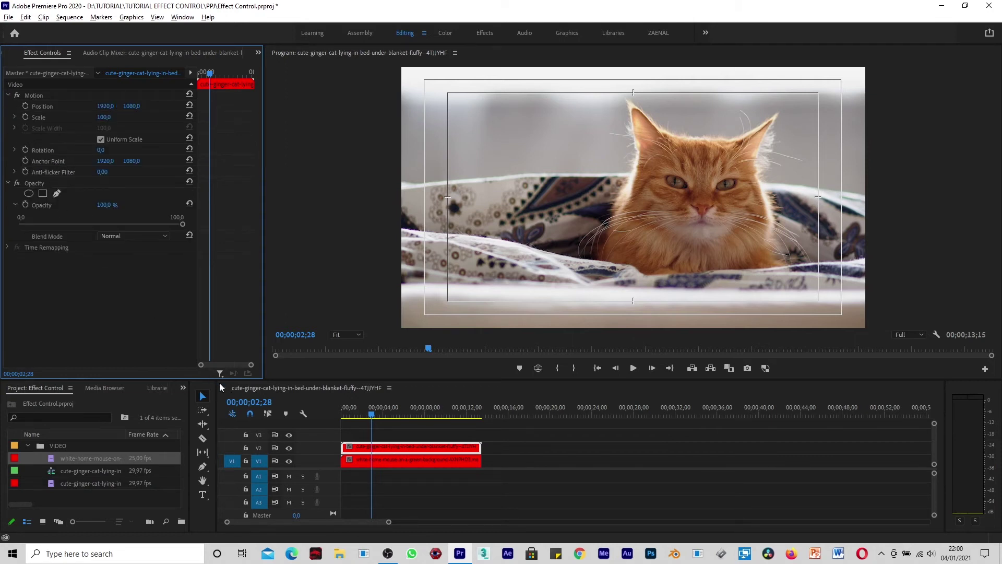
# Step: Put the mouse clip on V2 above the cat on V1 and collapse its Motion and Opacity
pyautogui.moveTo(384, 461); pyautogui.dragTo(381, 435)
pyautogui.moveTo(506, 432)
pyautogui.mouseDown()
pyautogui.moveTo(342, 453)
pyautogui.moveTo(379, 467)
pyautogui.mouseUp()
pyautogui.click(384, 428)
pyautogui.click(381, 445)
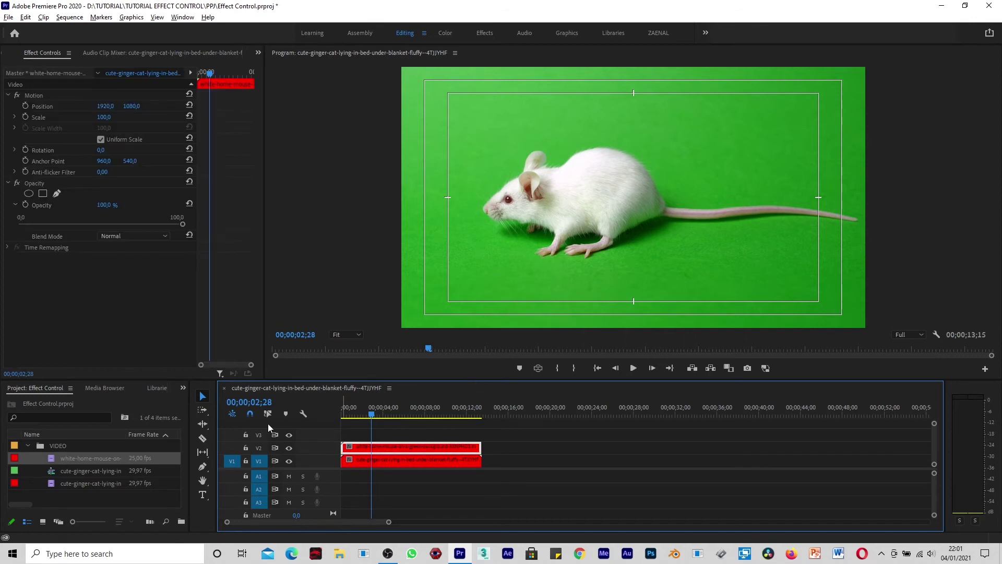
pyautogui.click(8, 183)
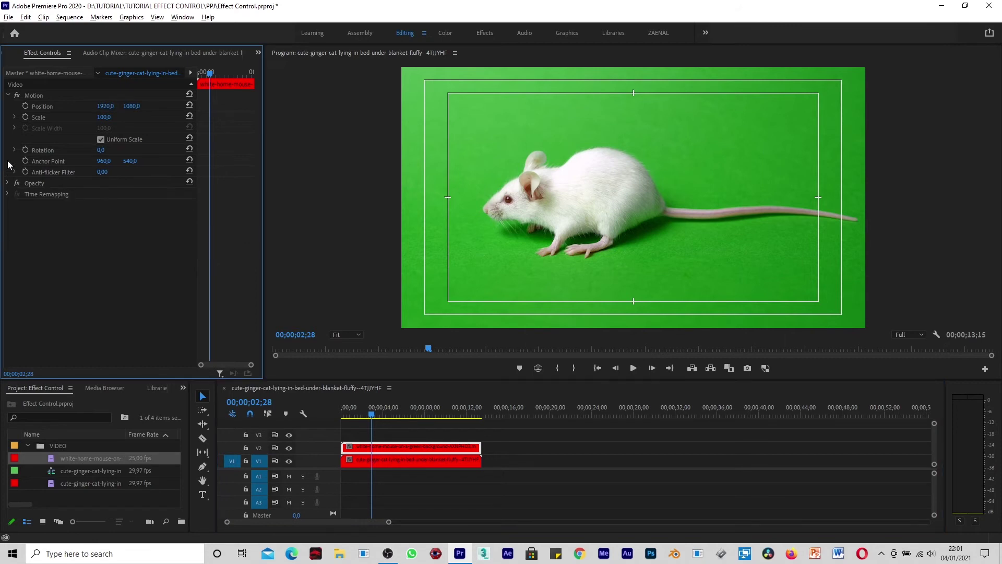
pyautogui.click(8, 95)
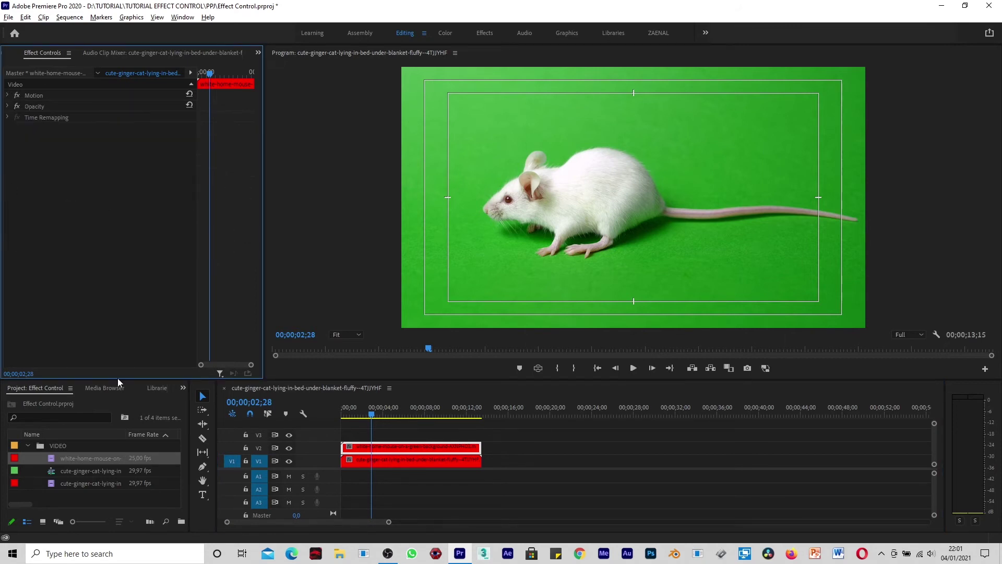
# Step: Search the Effects panel for 'ultra' and select Ultra Key under Video Effects > Keying
pyautogui.click(182, 17)
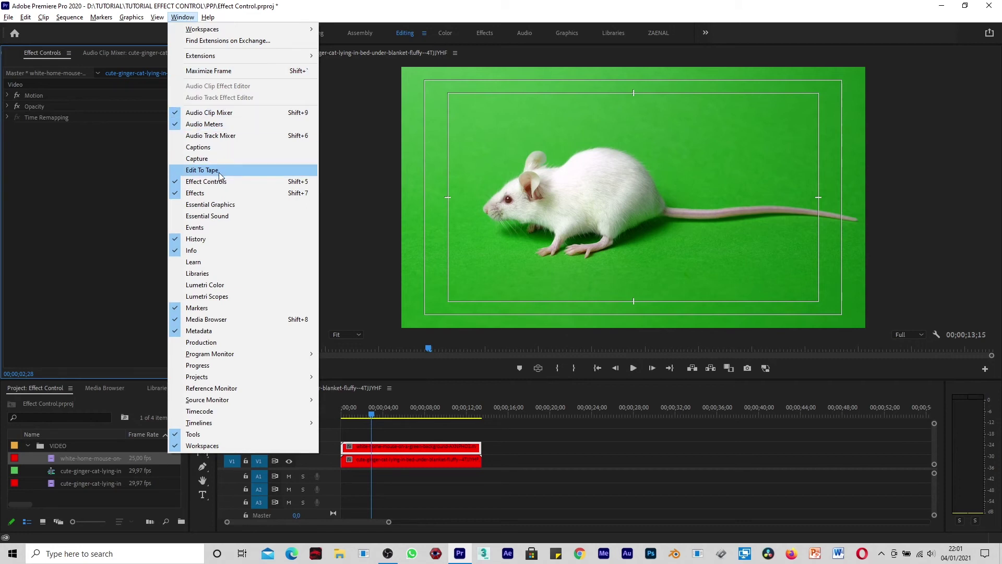
pyautogui.click(218, 193)
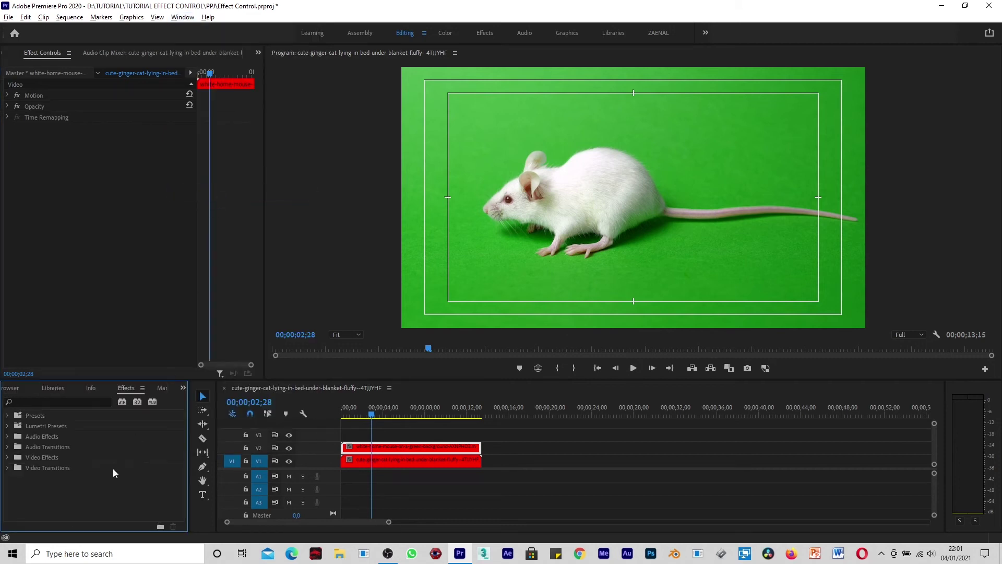
pyautogui.click(31, 399)
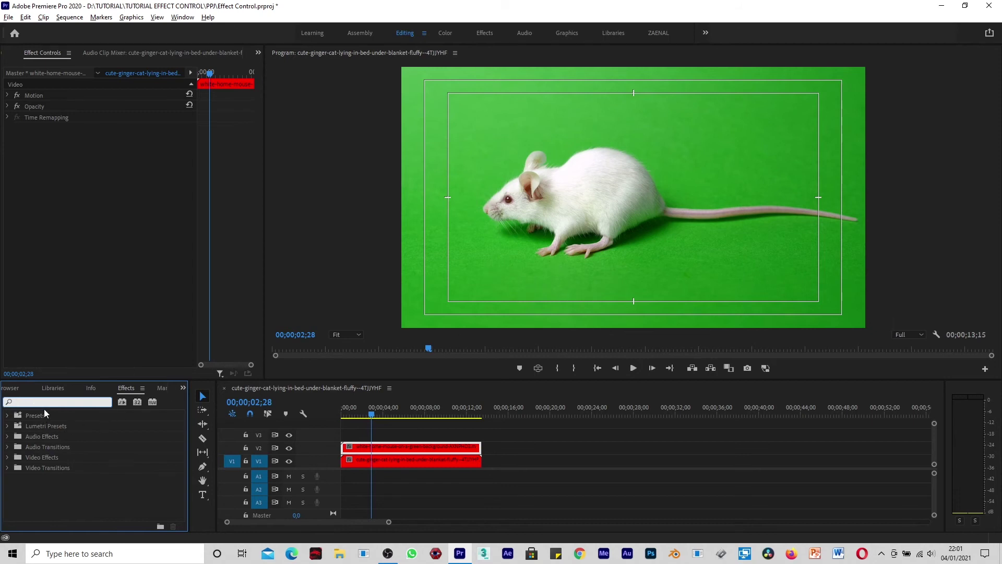
pyautogui.write('ke')
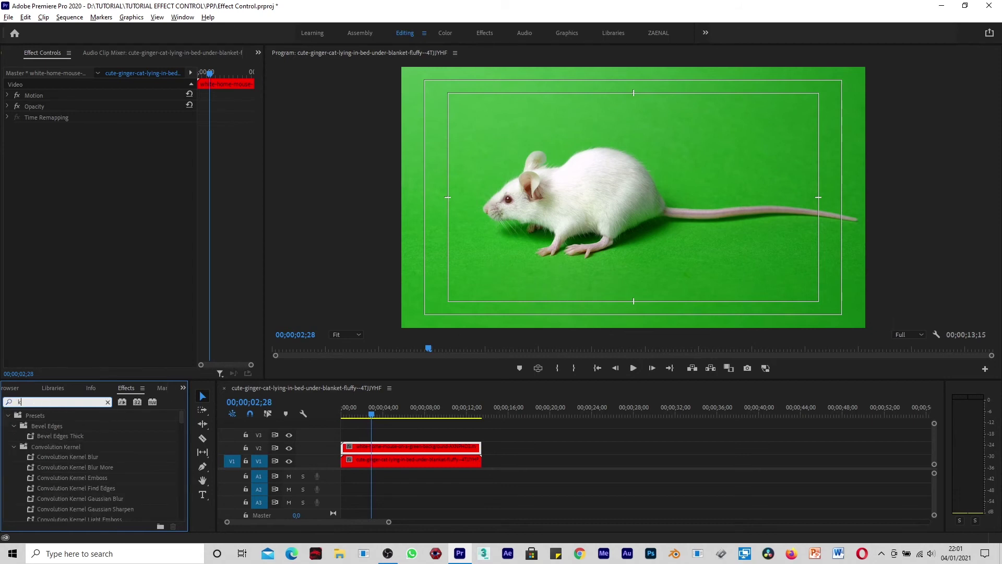
pyautogui.press('BackSpace')
pyautogui.press('BackSpace')
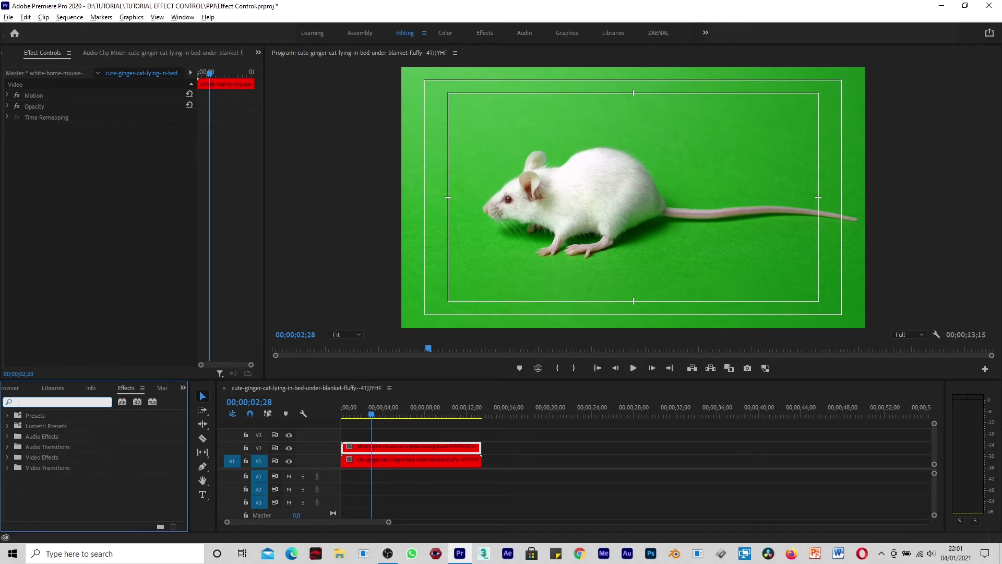
pyautogui.write('ultra')
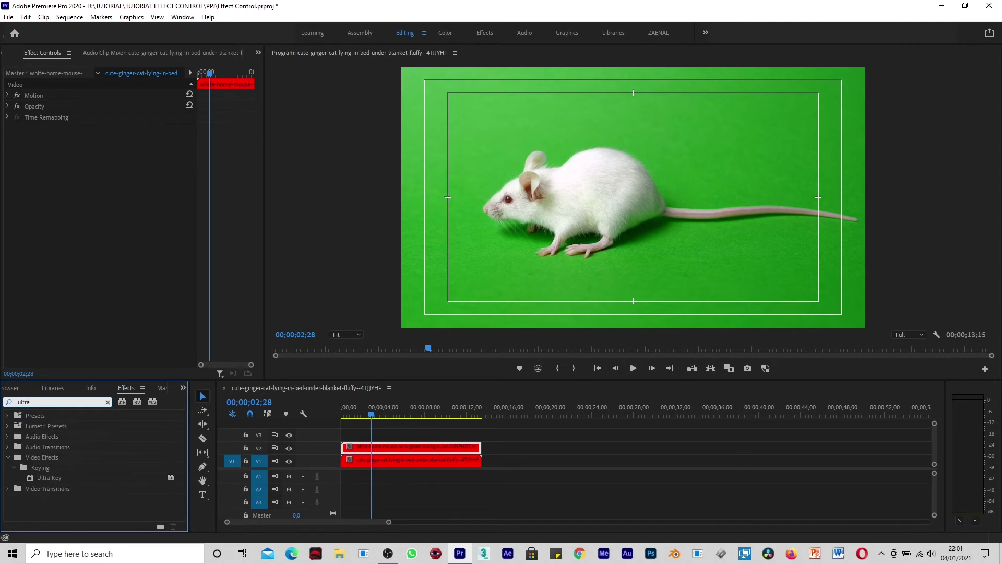
pyautogui.click(54, 478)
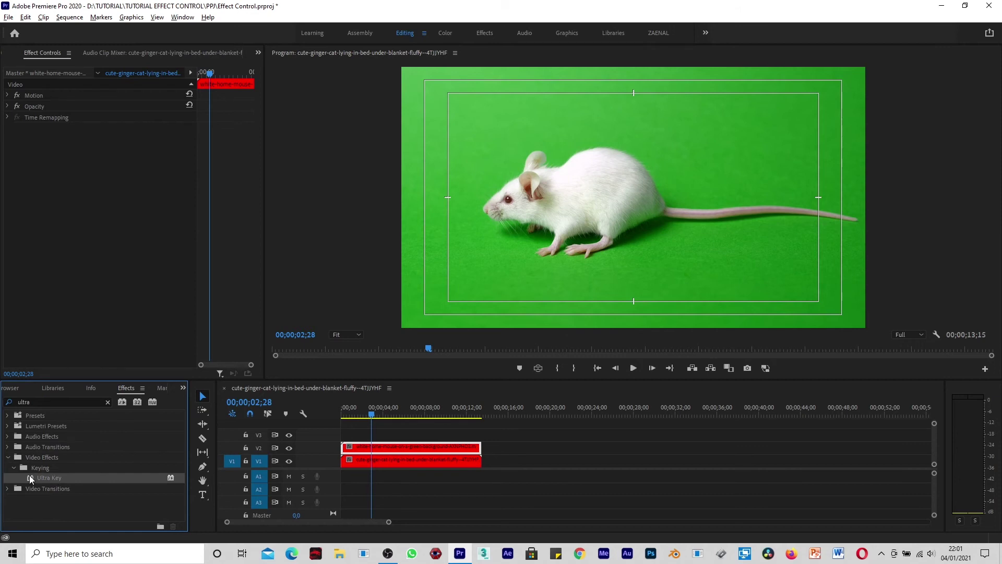
# Step: Apply Ultra Key to the white mouse clip and sample its green background as the key color
pyautogui.moveTo(30, 477)
pyautogui.mouseDown()
pyautogui.moveTo(410, 446)
pyautogui.moveTo(399, 447)
pyautogui.mouseUp()
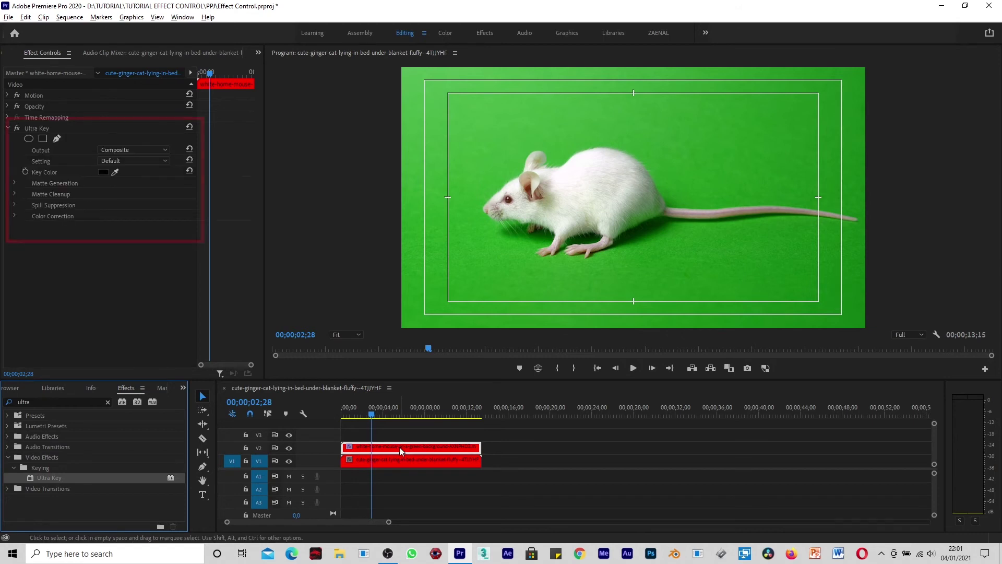
pyautogui.click(396, 446)
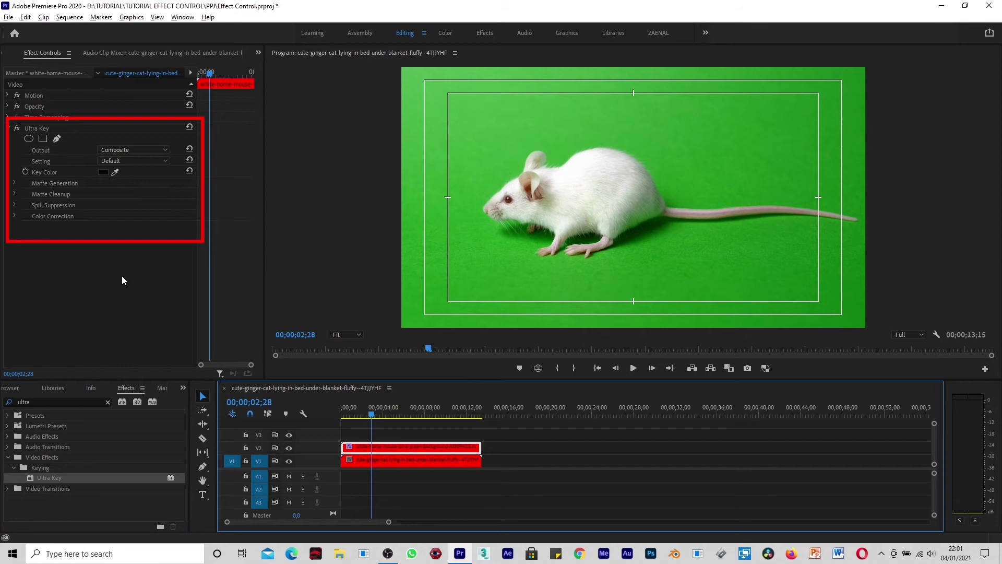
pyautogui.click(52, 53)
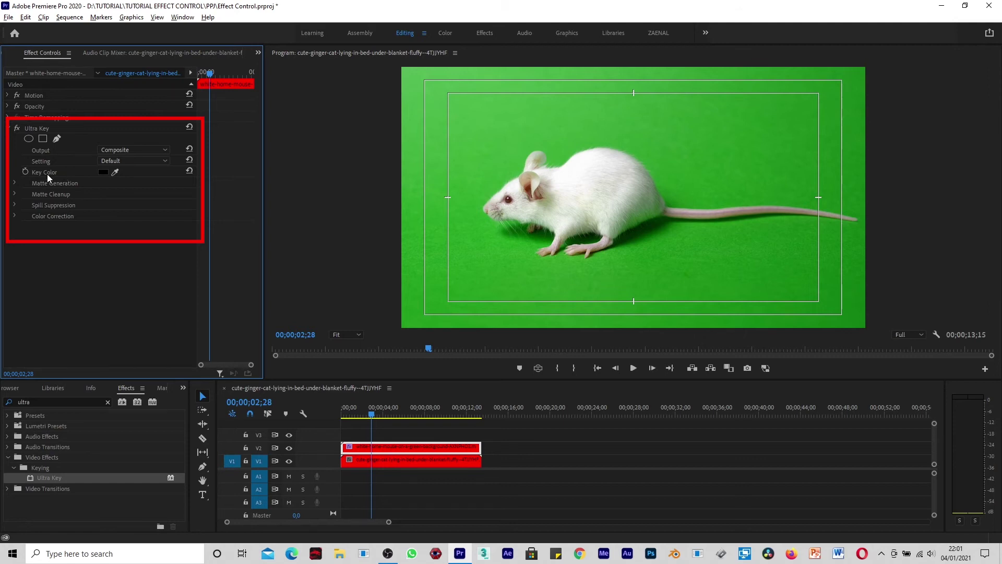
pyautogui.click(116, 171)
pyautogui.click(502, 156)
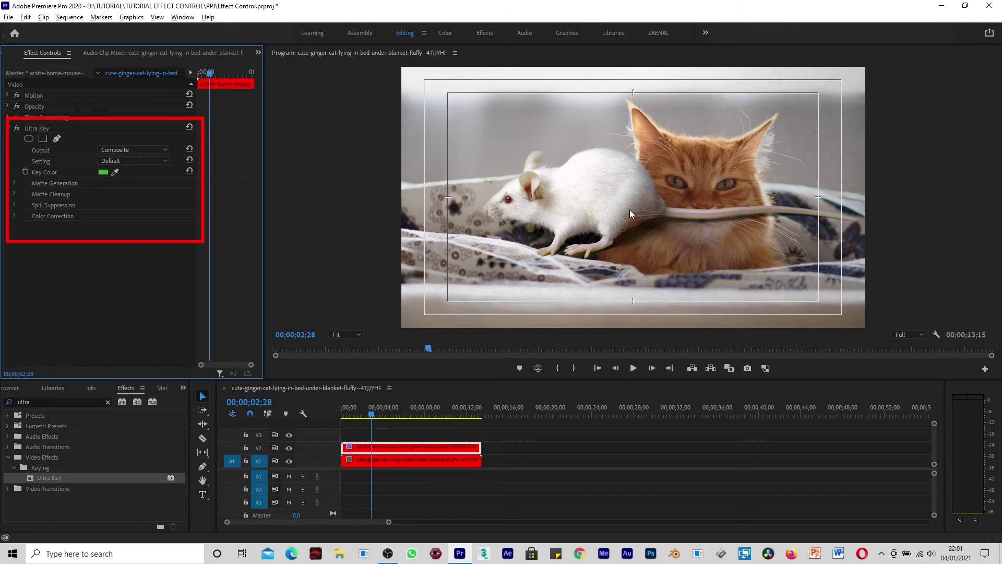
# Step: Set Ultra Key Matte Generation Transparency to 48 and Matte Cleanup Choke to 28
pyautogui.click(14, 182)
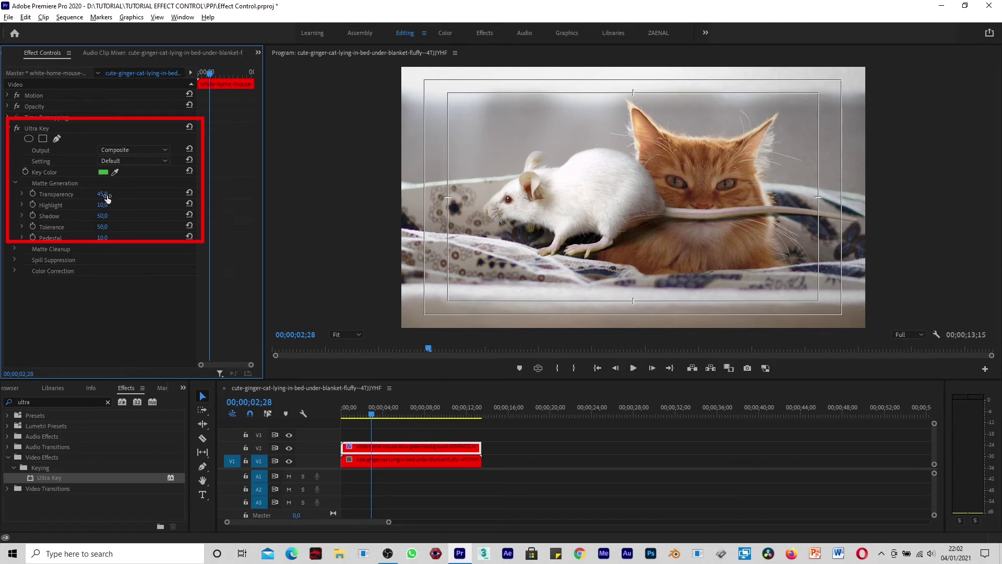
pyautogui.moveTo(103, 194); pyautogui.dragTo(99, 194)
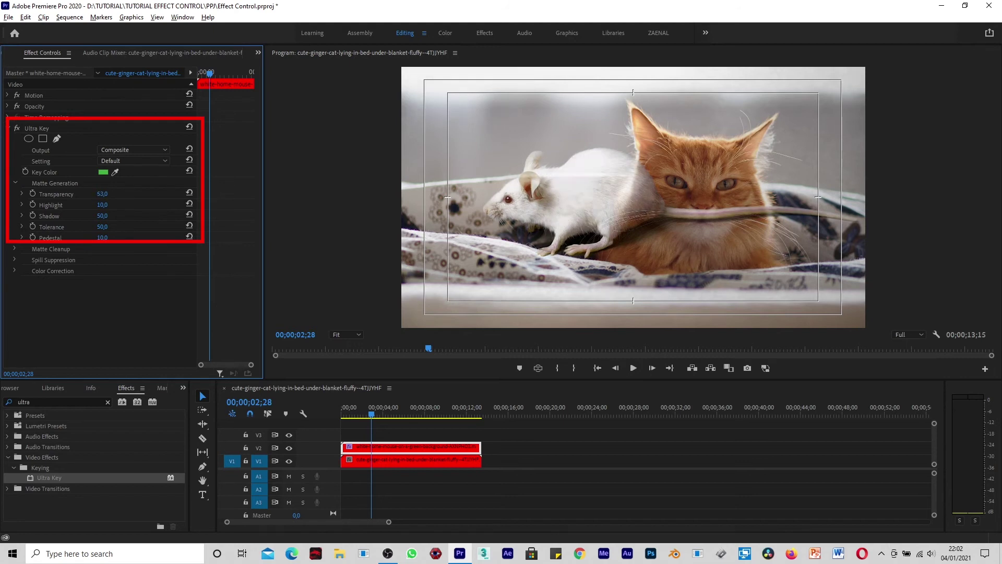
pyautogui.click(14, 249)
pyautogui.moveTo(98, 262); pyautogui.dragTo(111, 262)
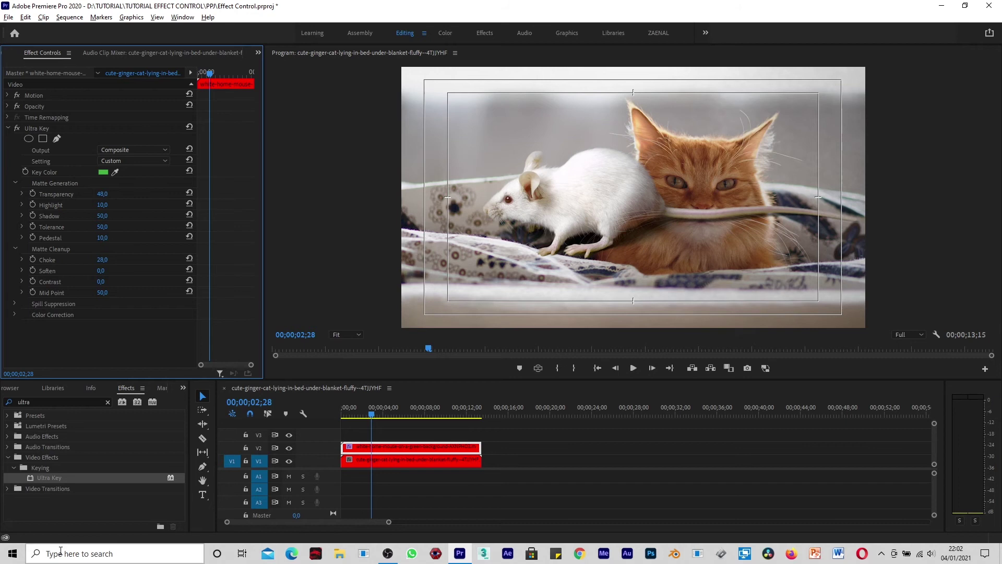
# Step: Search for 'flip' and apply Horizontal Flip to the mouse clip on V2
pyautogui.moveTo(39, 402); pyautogui.dragTo(2, 406)
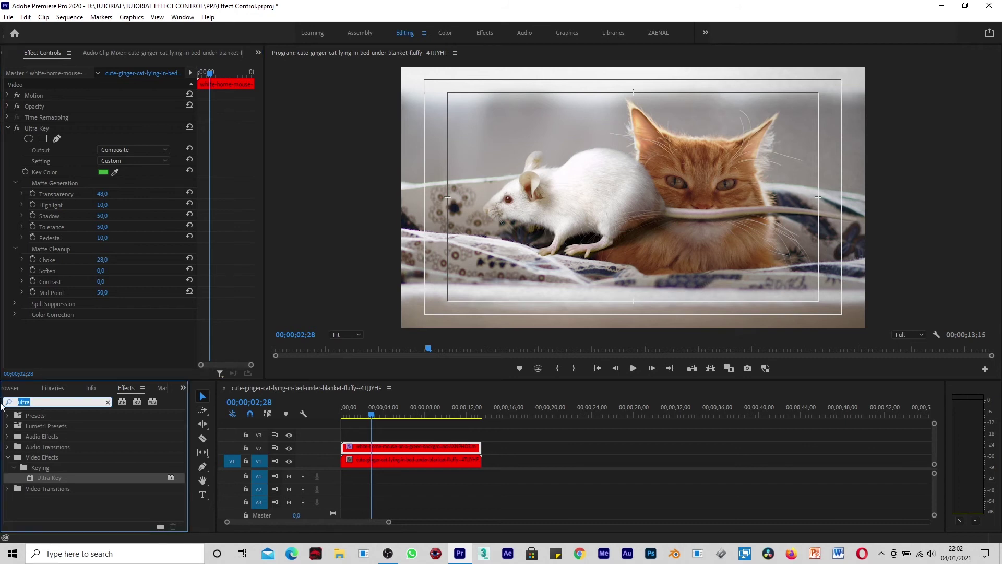
pyautogui.write('flip')
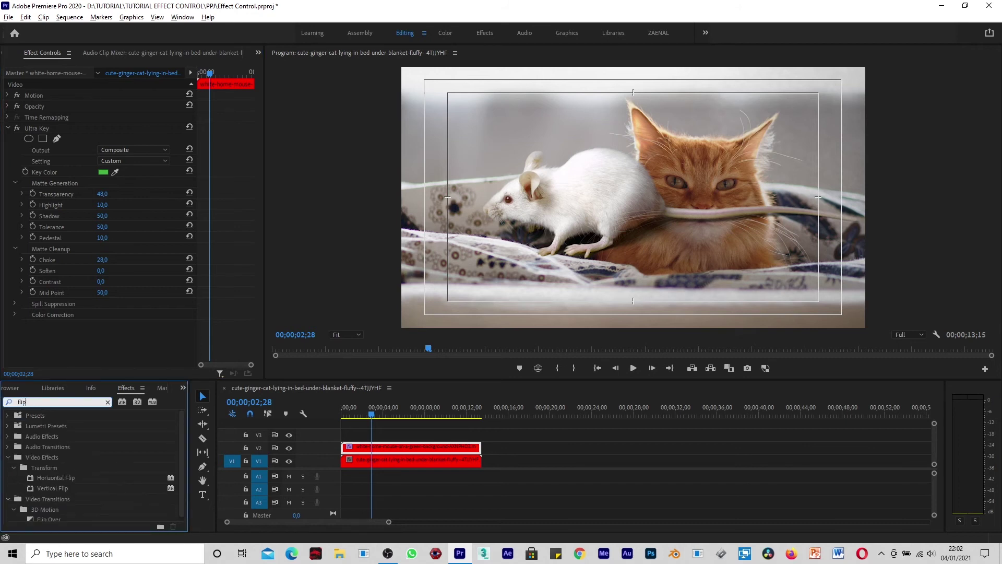
pyautogui.click(69, 477)
pyautogui.moveTo(31, 477); pyautogui.dragTo(403, 446)
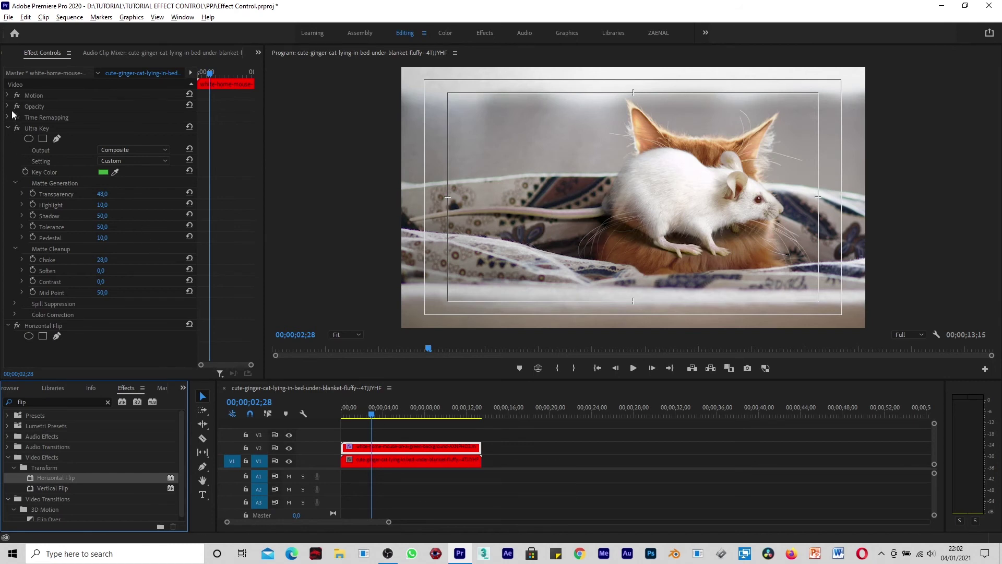
# Step: Move the mouse clip to Position 473, 1120 and set its Scale to 106
pyautogui.click(8, 95)
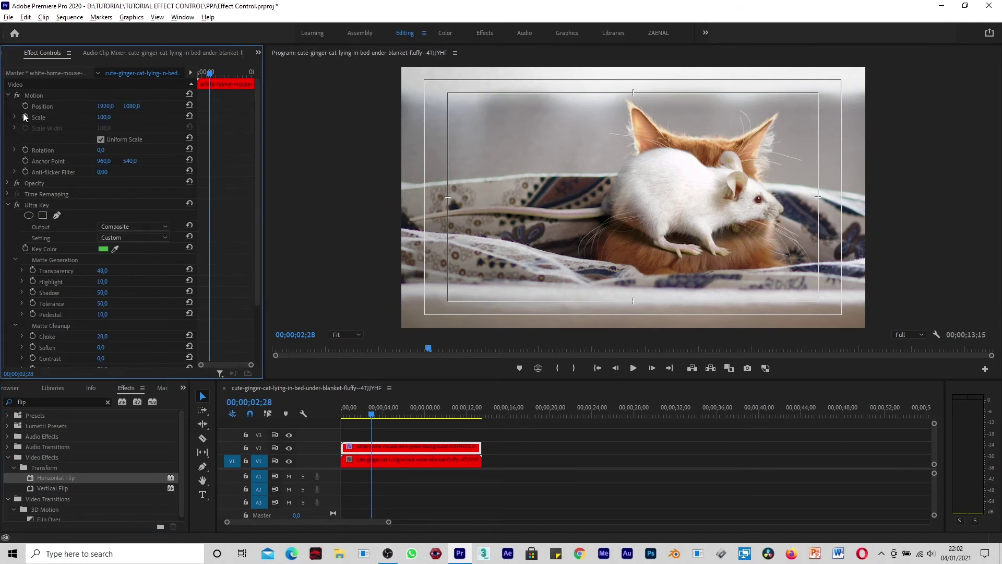
pyautogui.moveTo(104, 108); pyautogui.dragTo(67, 106)
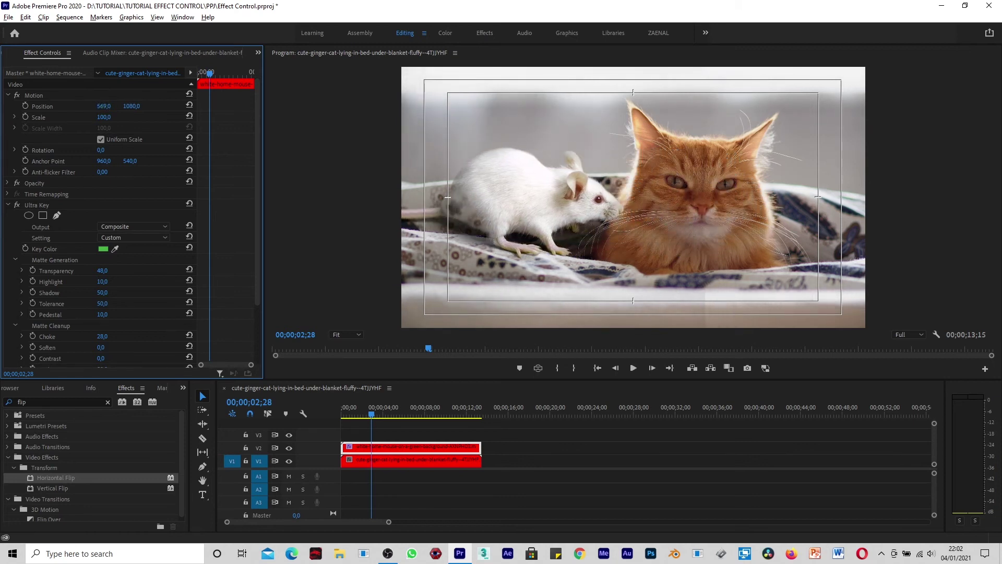
pyautogui.moveTo(131, 106); pyautogui.dragTo(134, 106)
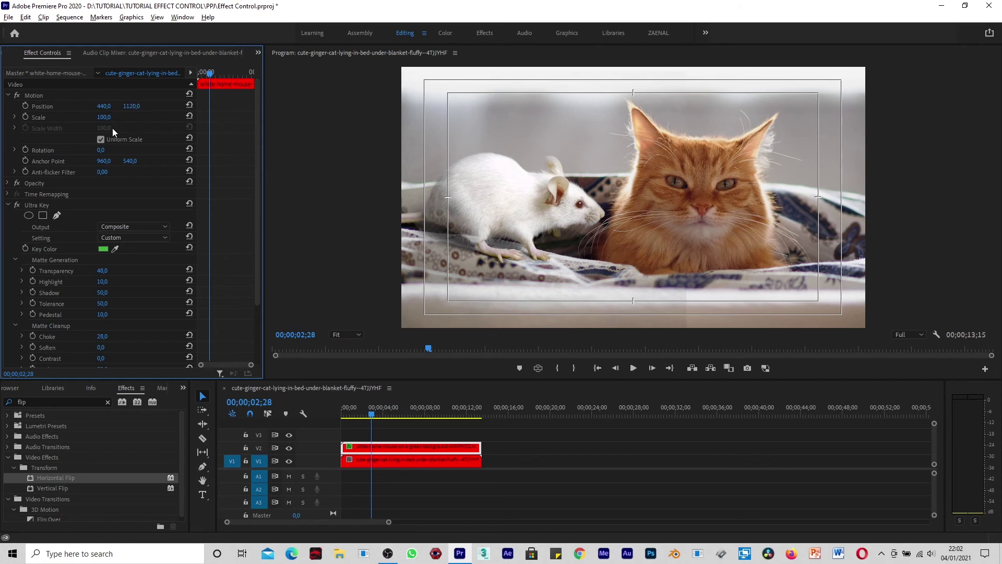
pyautogui.moveTo(108, 120)
pyautogui.mouseDown()
pyautogui.moveTo(76, 120)
pyautogui.moveTo(111, 117)
pyautogui.mouseUp()
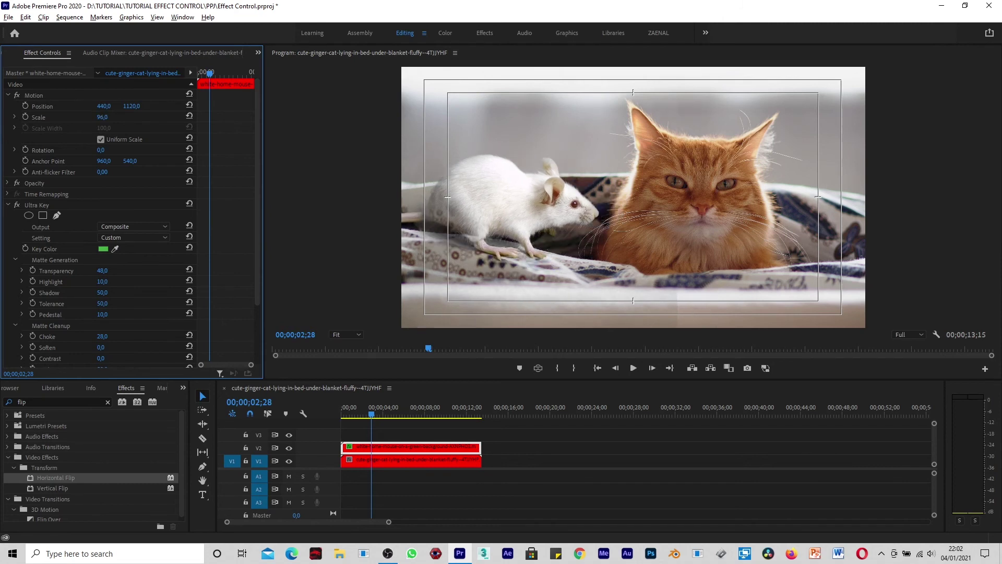
pyautogui.moveTo(111, 117); pyautogui.dragTo(115, 107)
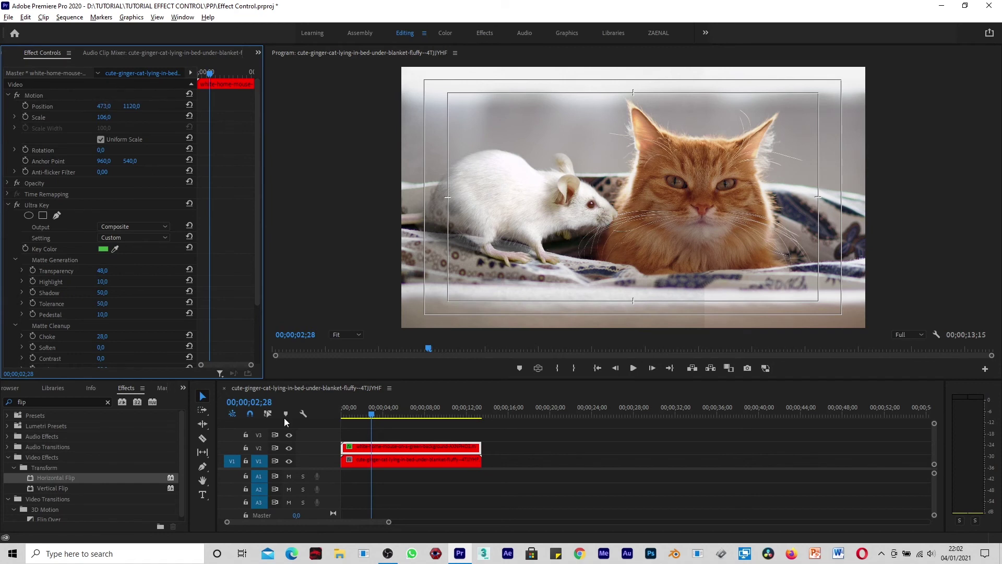
# Step: Play the composite from the sequence start, then stop on and select the cat clip on V1
pyautogui.click(381, 418)
pyautogui.press('Home')
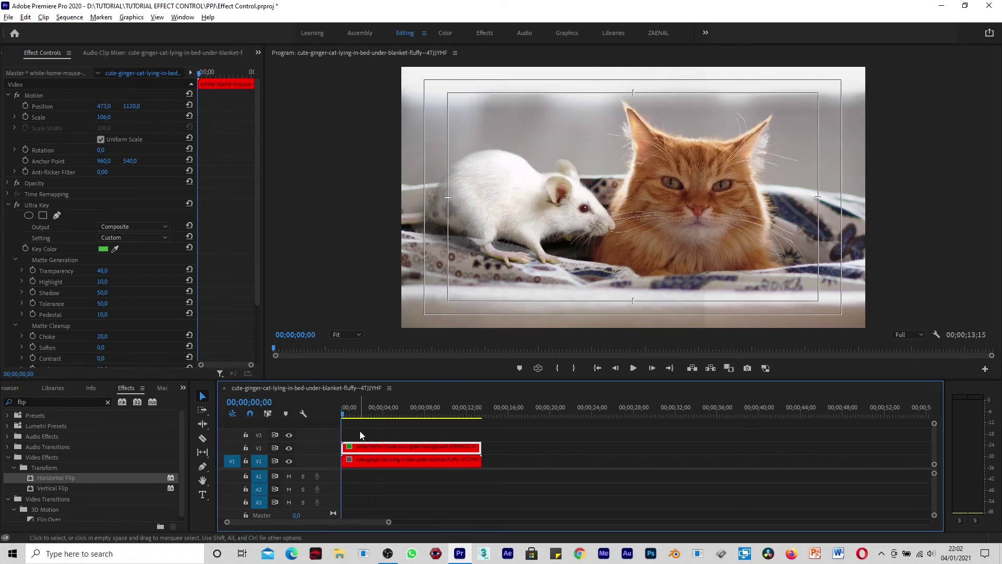
pyautogui.click(358, 431)
pyautogui.press('space')
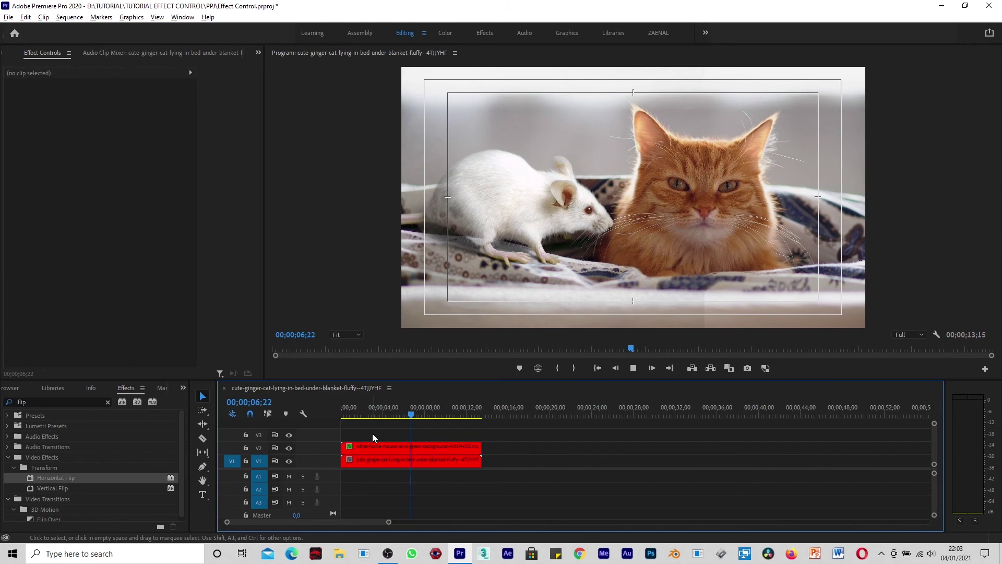
pyautogui.click(373, 437)
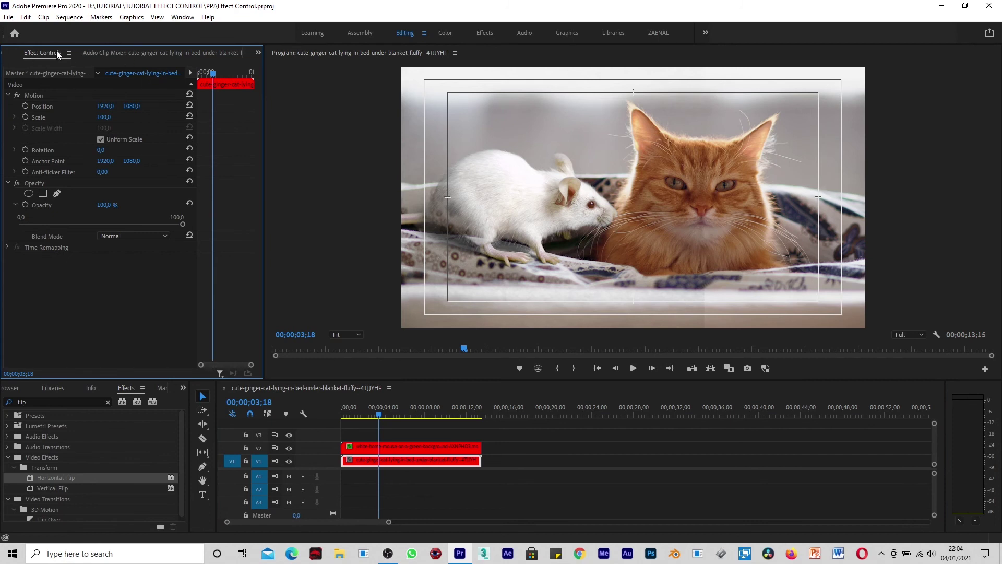
# Step: Raise the cat clip's Scale to 149 and nudge the image slightly right
pyautogui.click(8, 97)
pyautogui.click(8, 97)
pyautogui.moveTo(104, 117); pyautogui.dragTo(124, 119)
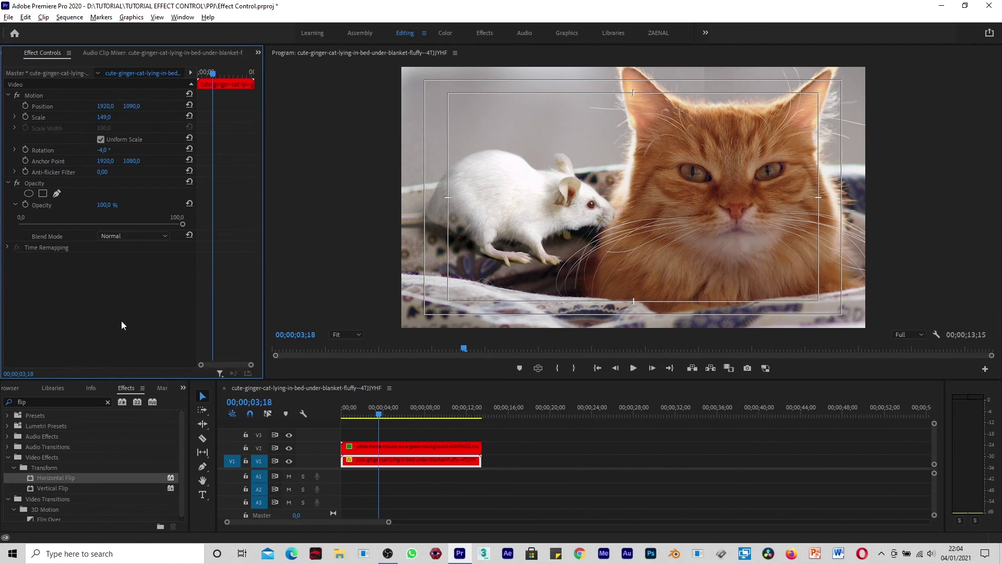
pyautogui.click(7, 247)
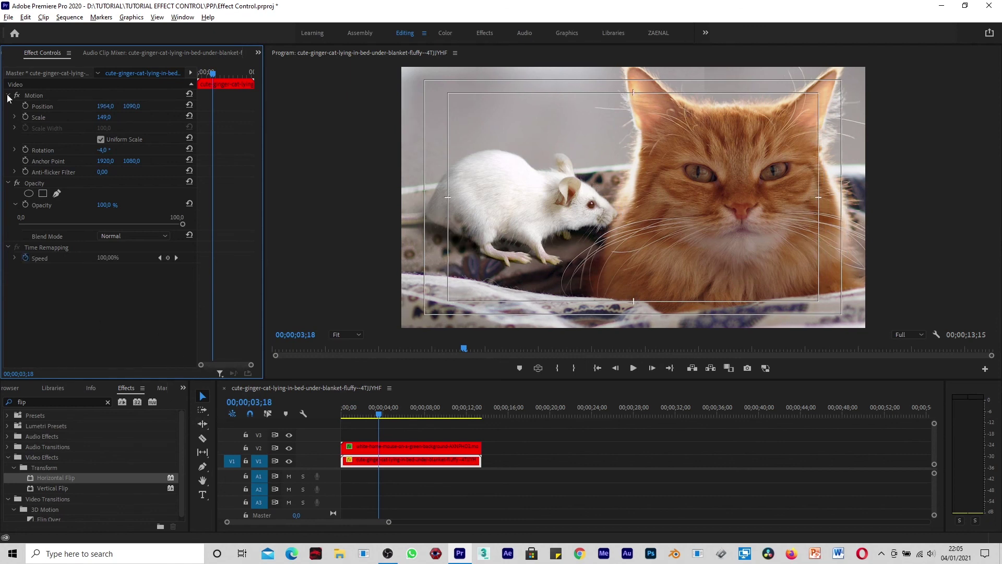